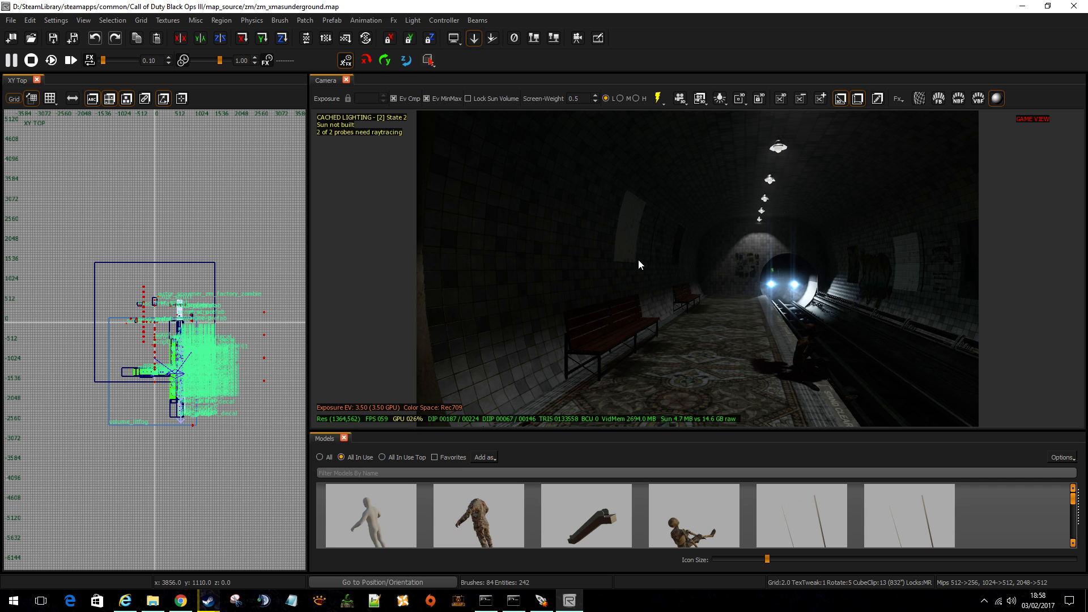
Examine the underground station map in the camera view, covering the escalator corridor, the platform and the train tunnel.
key(s)
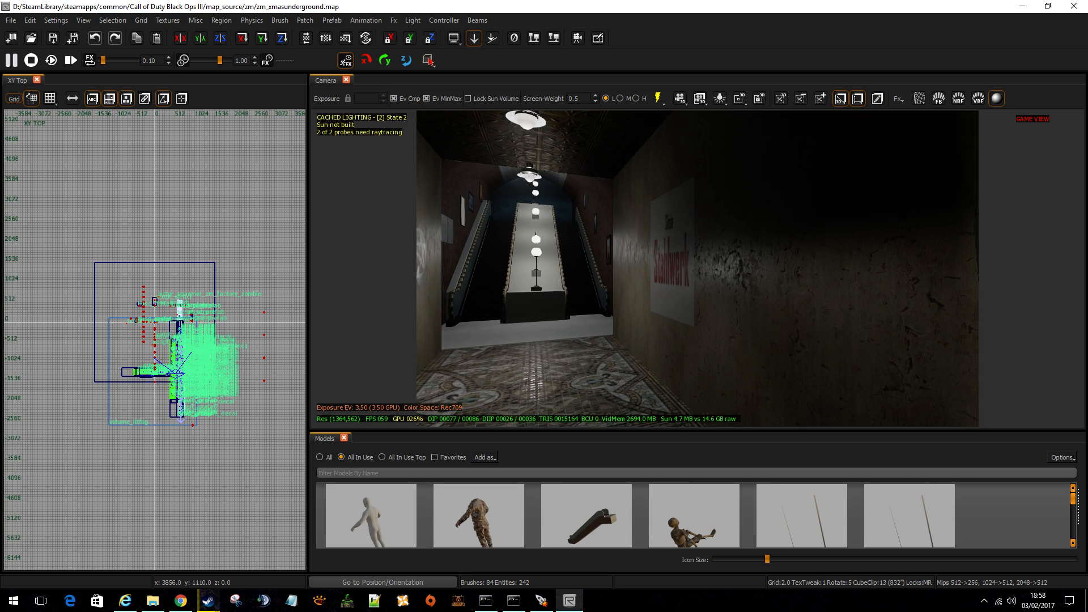
key(s)
key(s)
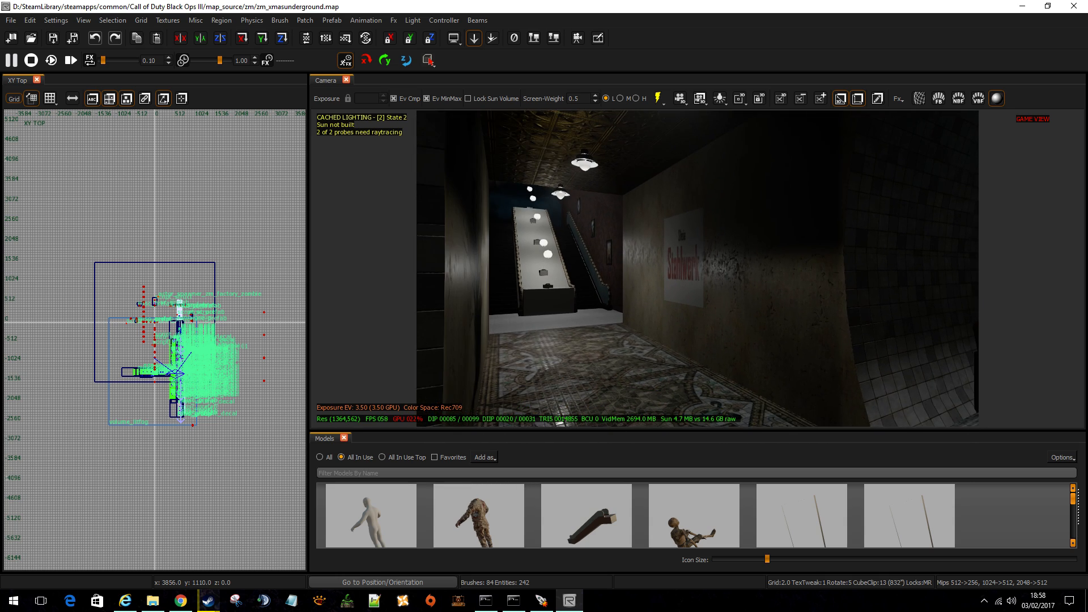
key(w)
key(s)
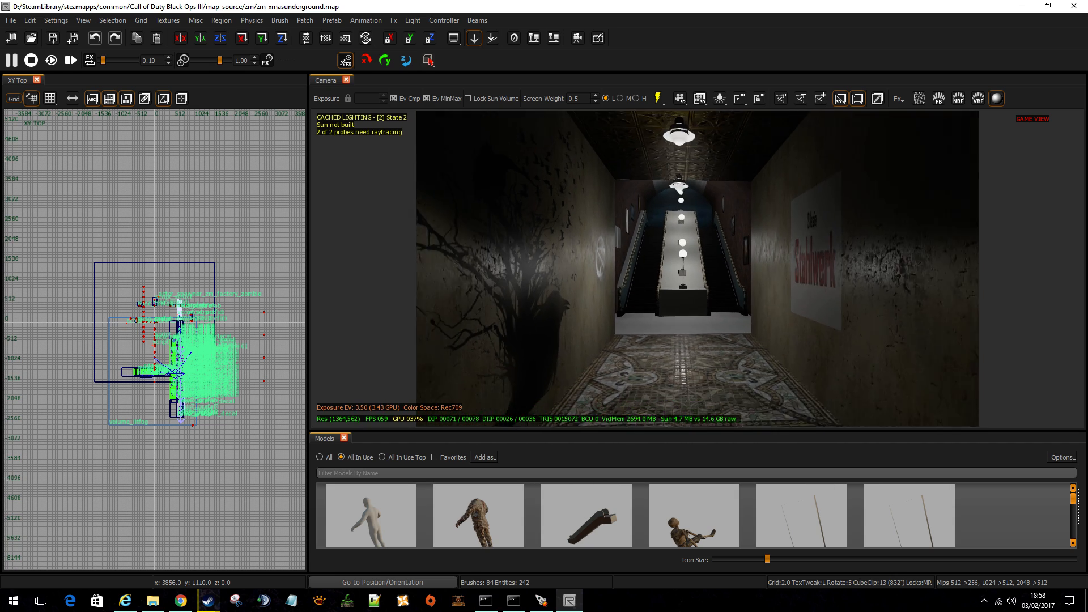
key(w)
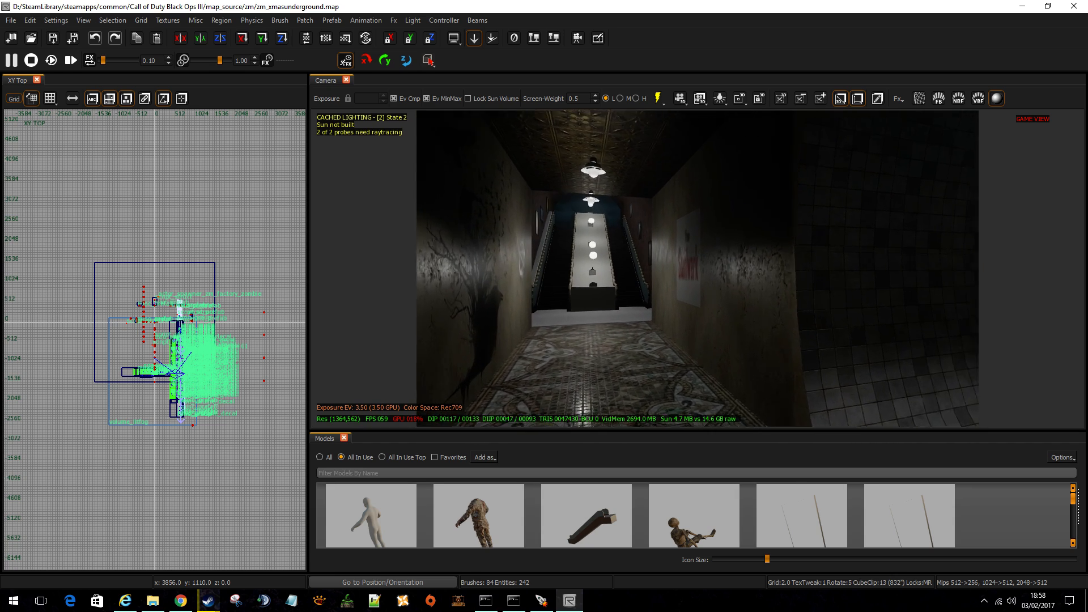
key(w)
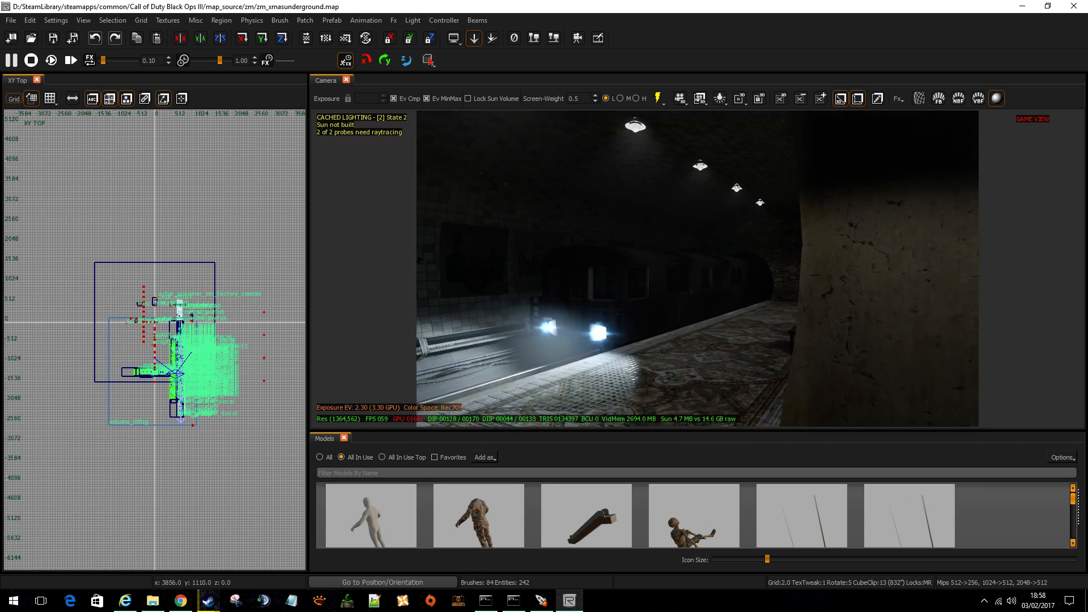
right_drag(760, 241, 895, 259)
key(w)
key(w)
key(s)
key(s)
key(w)
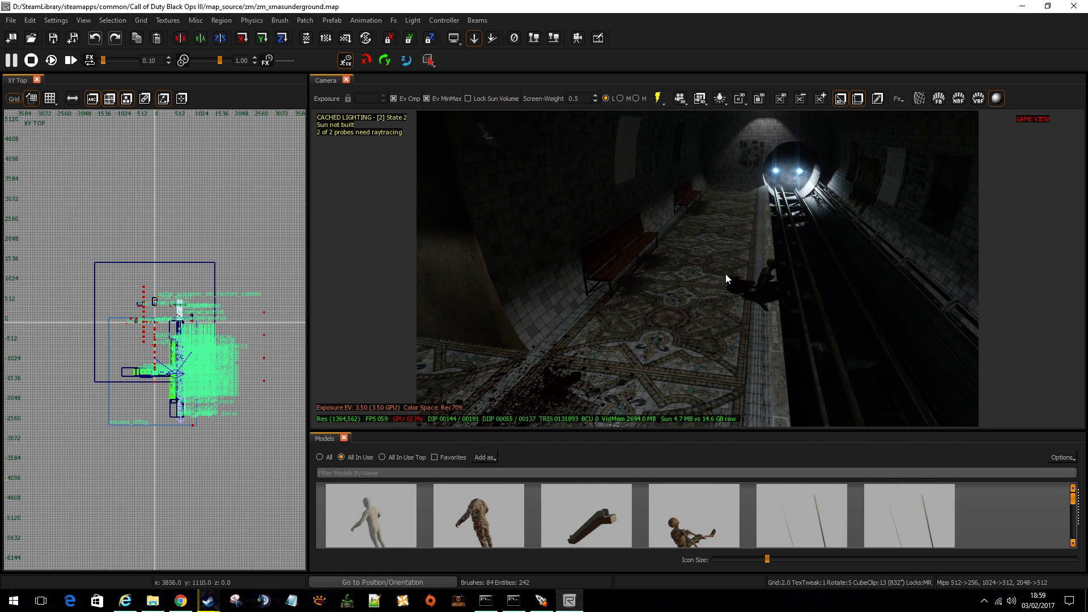
right_drag(715, 277, 714, 227)
key(c)
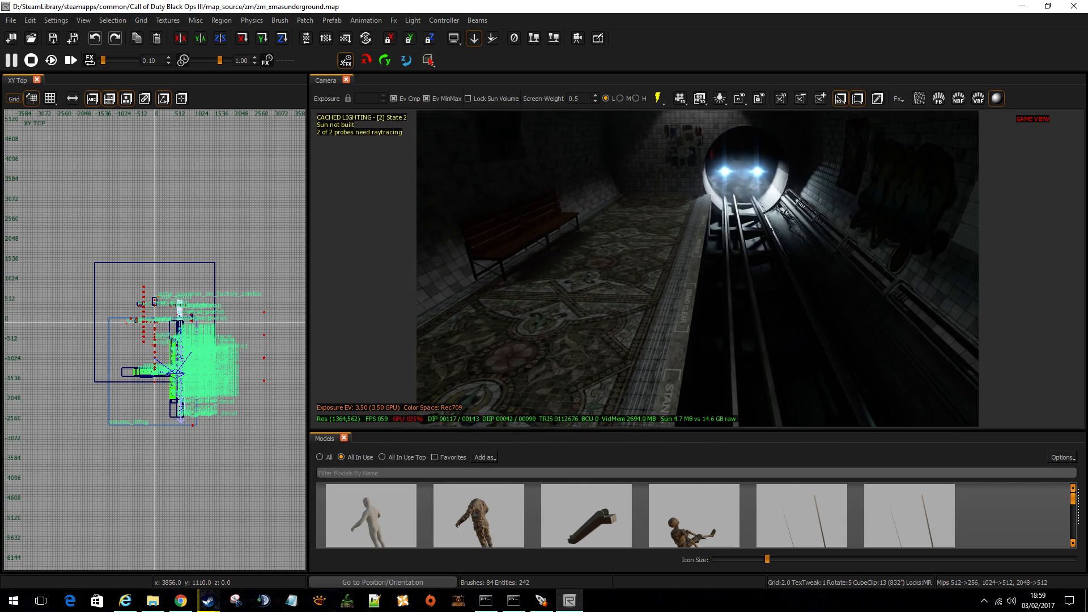
Inspect the trackside piece and the light above the train tunnel by selecting them, and clear the selection.
scroll(163, 317, up, 10)
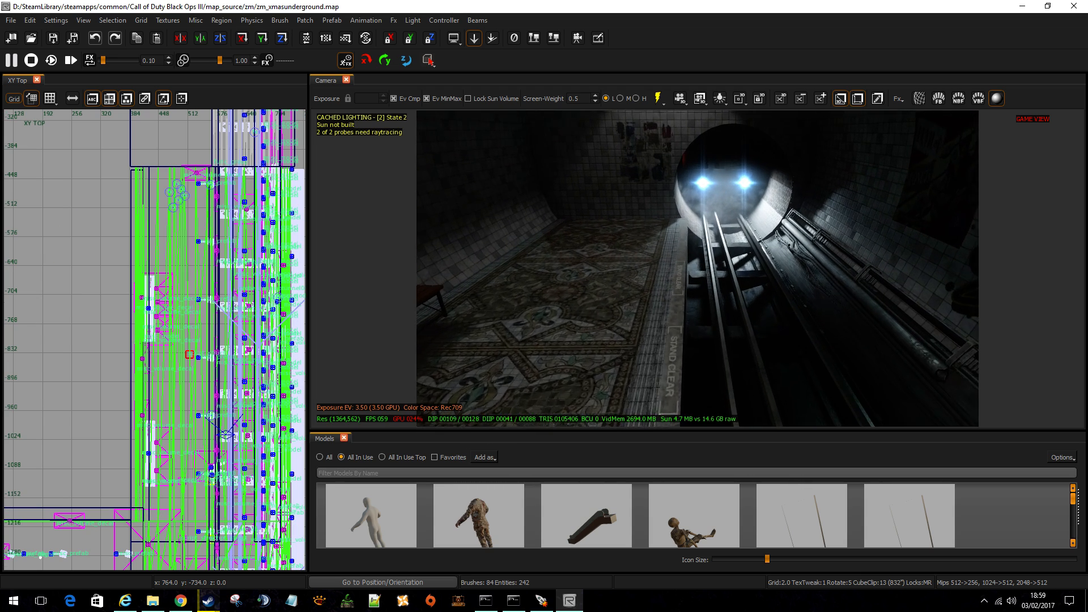
click(761, 211)
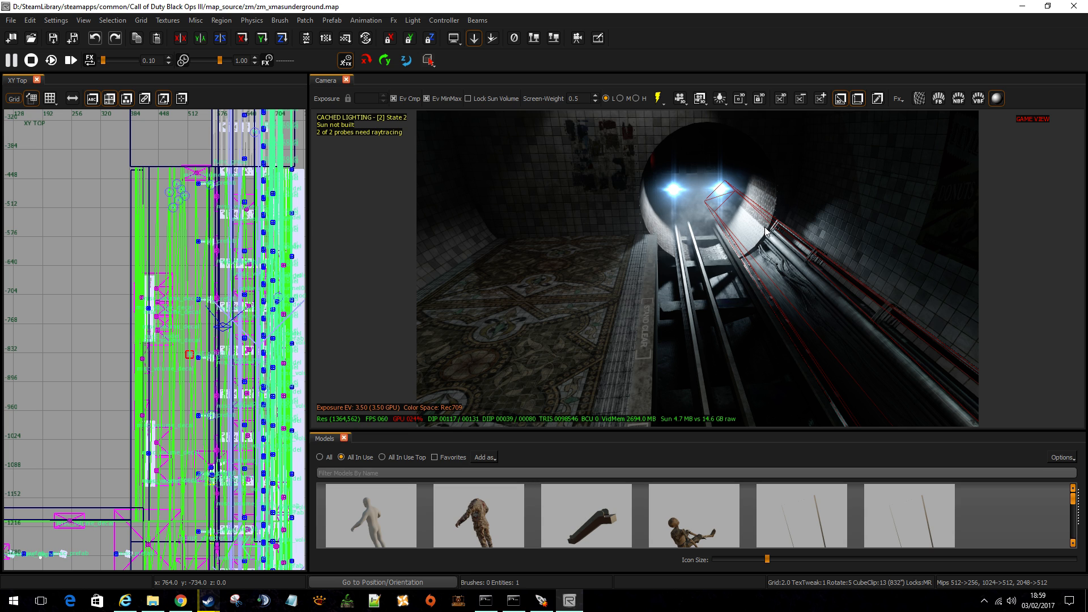
click(710, 234)
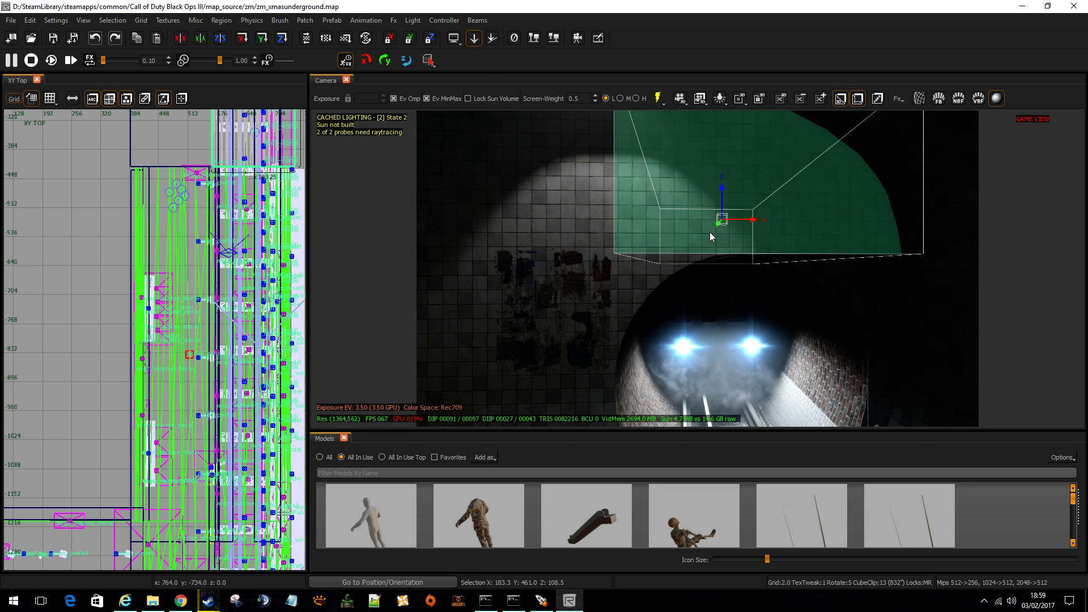
shift+click(658, 264)
shift+click(800, 217)
right_drag(800, 217, 660, 273)
key(Escape)
Examine the train end of the platform, the patterned floor piece and the escalator hall with its globe lamps, leaving nothing selected.
right_drag(799, 238, 467, 234)
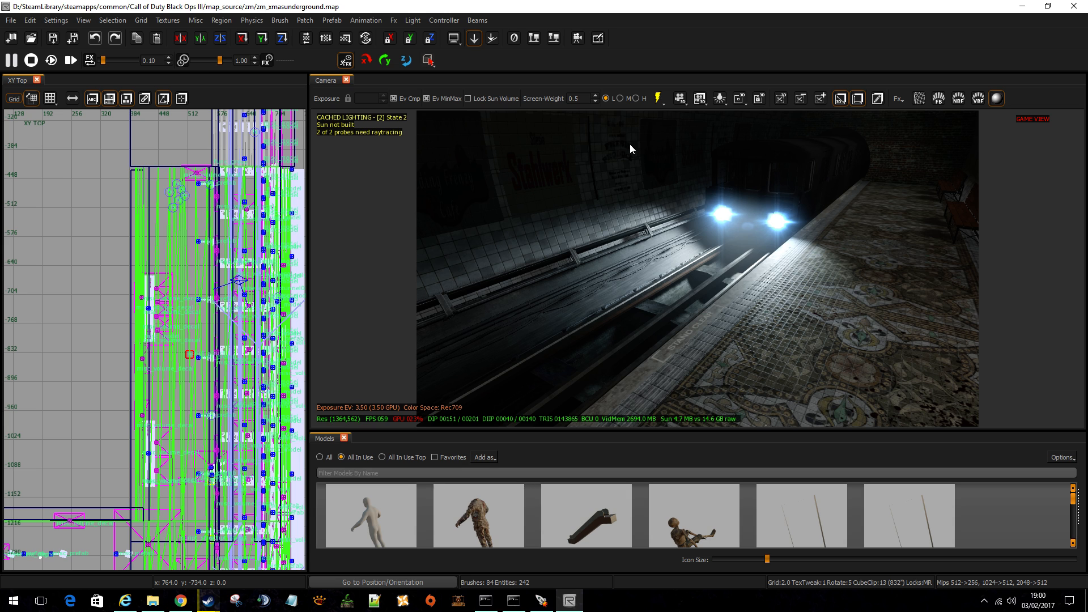
key(Escape)
mouse_move(762, 310)
right_down()
mouse_move(841, 375)
mouse_move(813, 358)
right_up()
key(Escape)
click(478, 263)
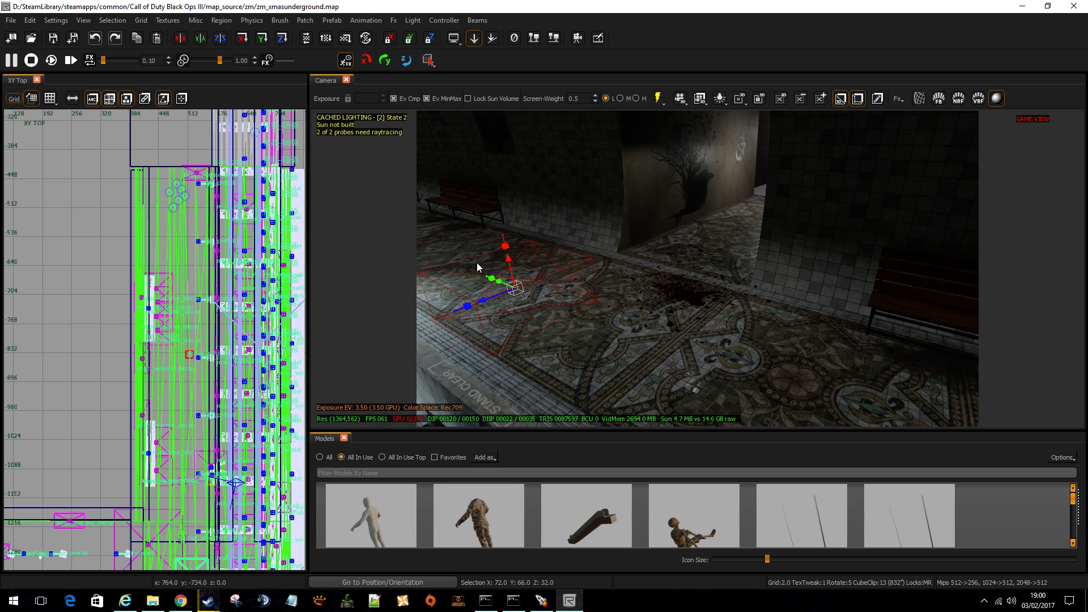
right_drag(492, 278, 793, 331)
shift+click(740, 251)
key(Escape)
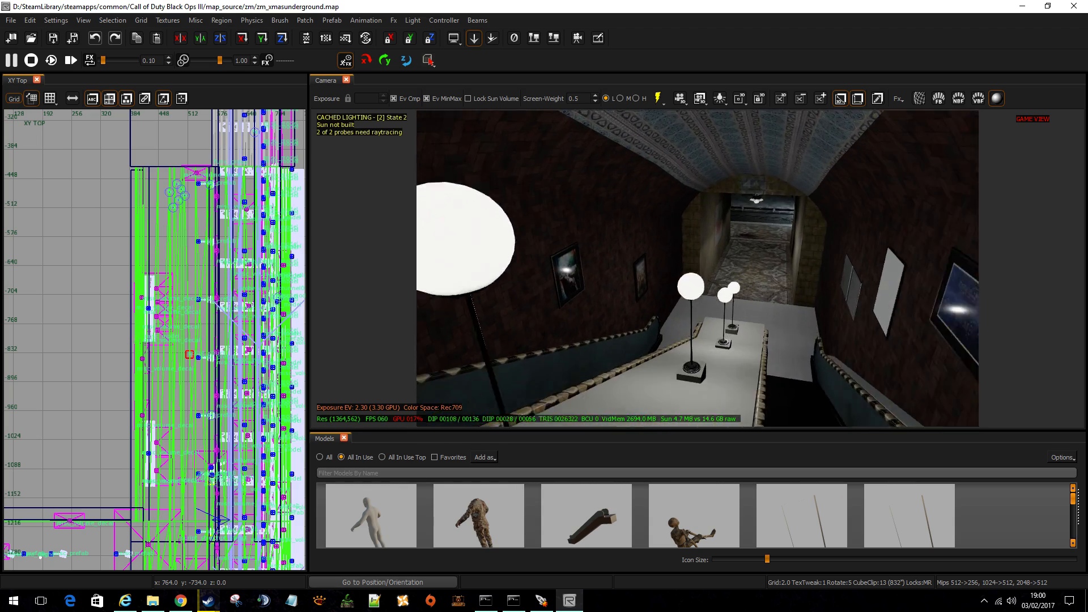
mouse_move(664, 328)
right_down()
mouse_move(683, 329)
mouse_move(639, 329)
right_up()
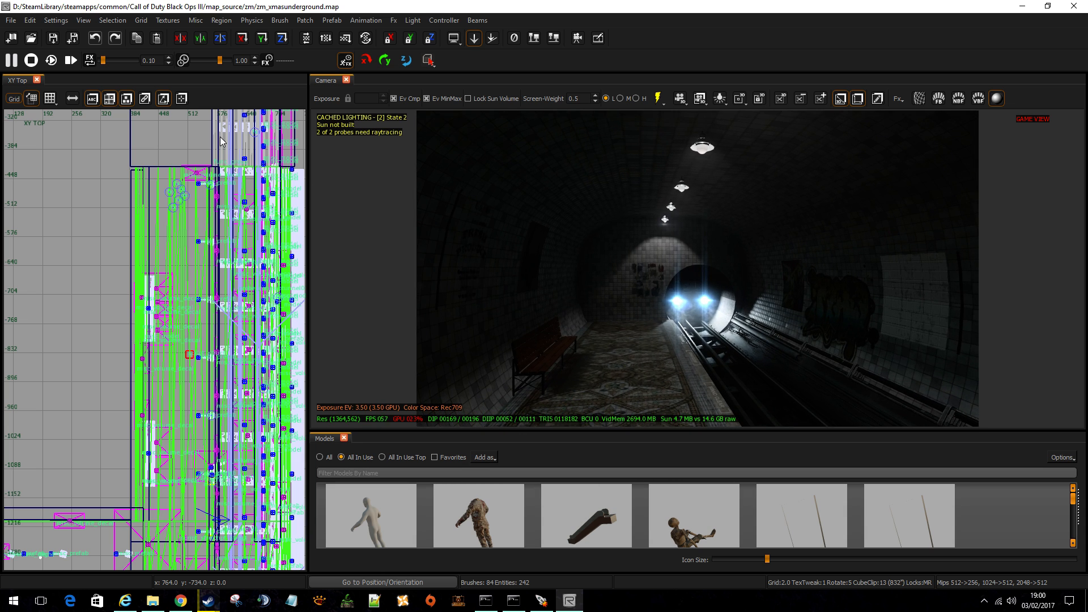
Open the map zm_madgazcommunitymap.map and zoom out to its overall layout in the top view.
click(10, 19)
mouse_move(29, 20)
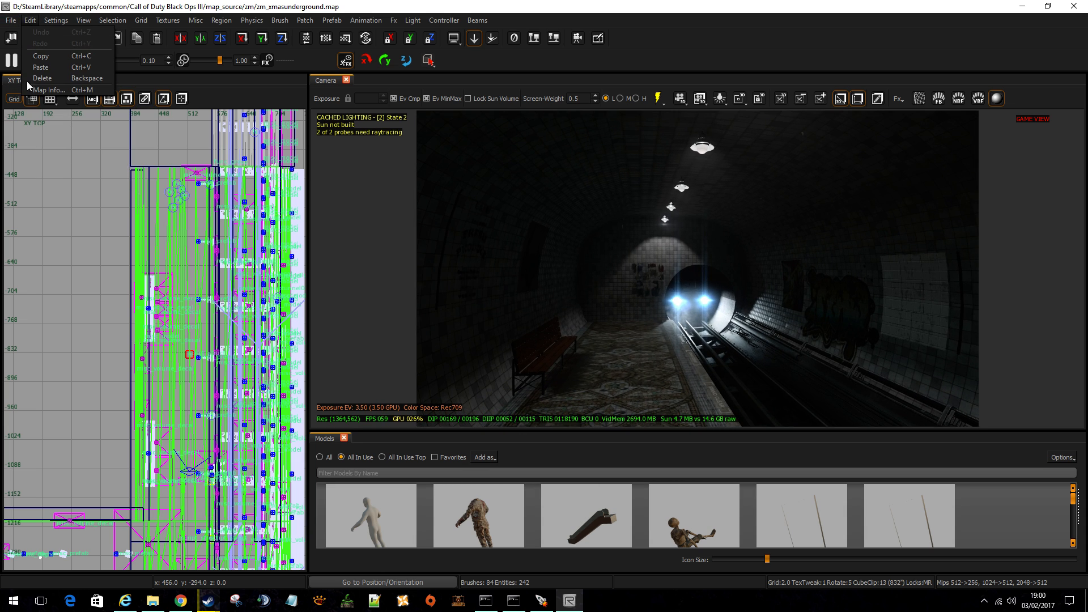
mouse_move(34, 169)
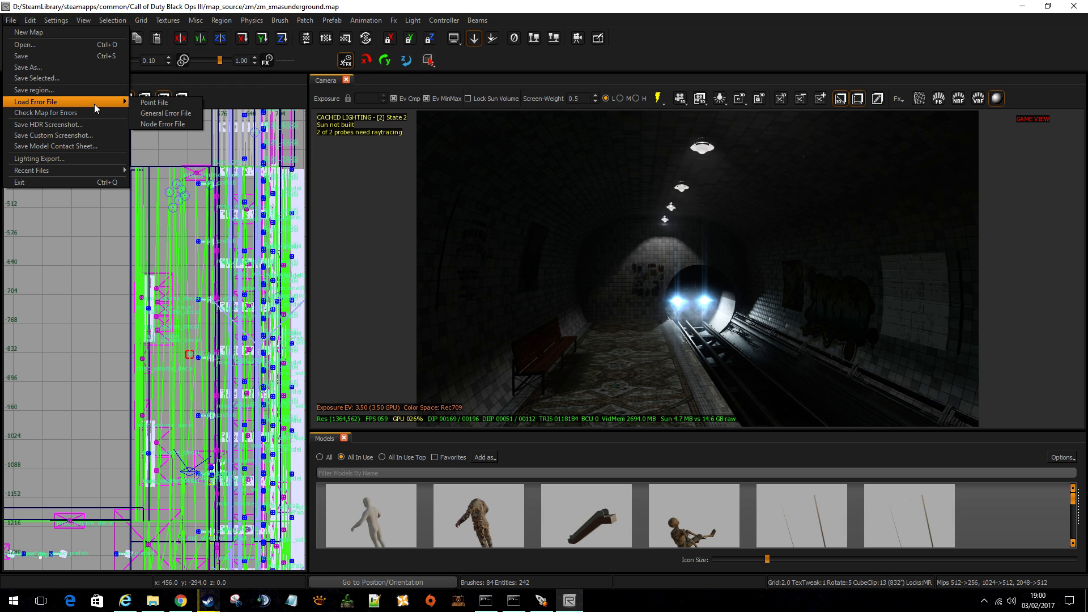
mouse_move(89, 171)
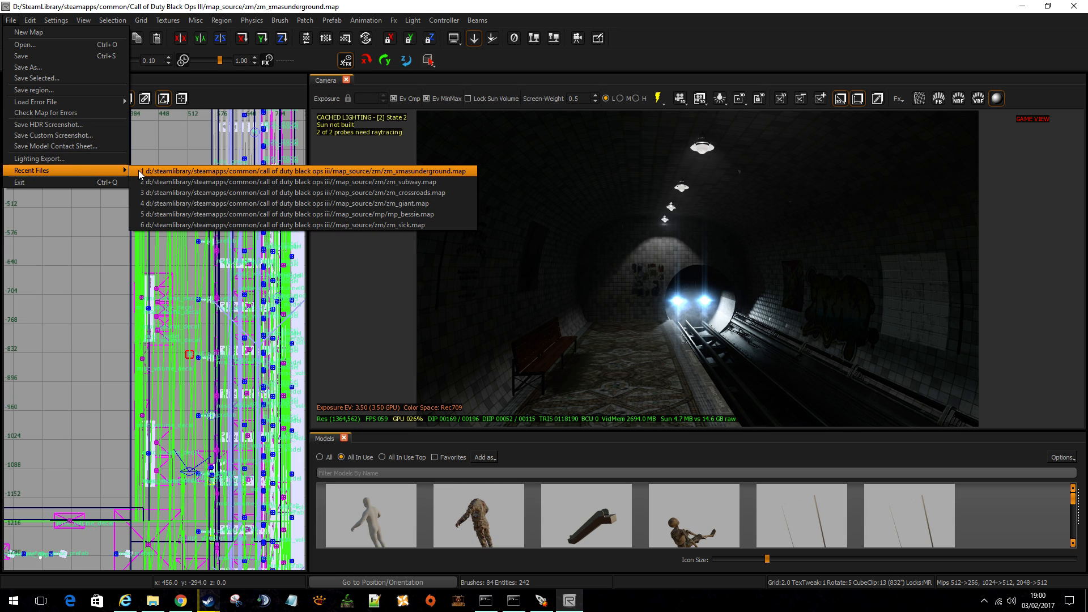
click(10, 20)
click(11, 21)
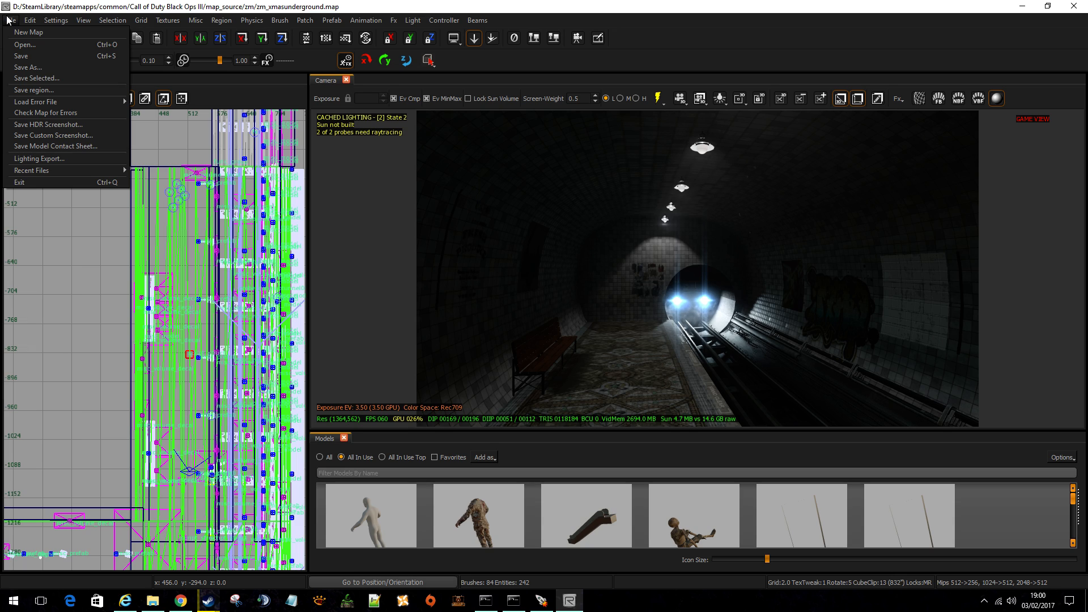
click(26, 45)
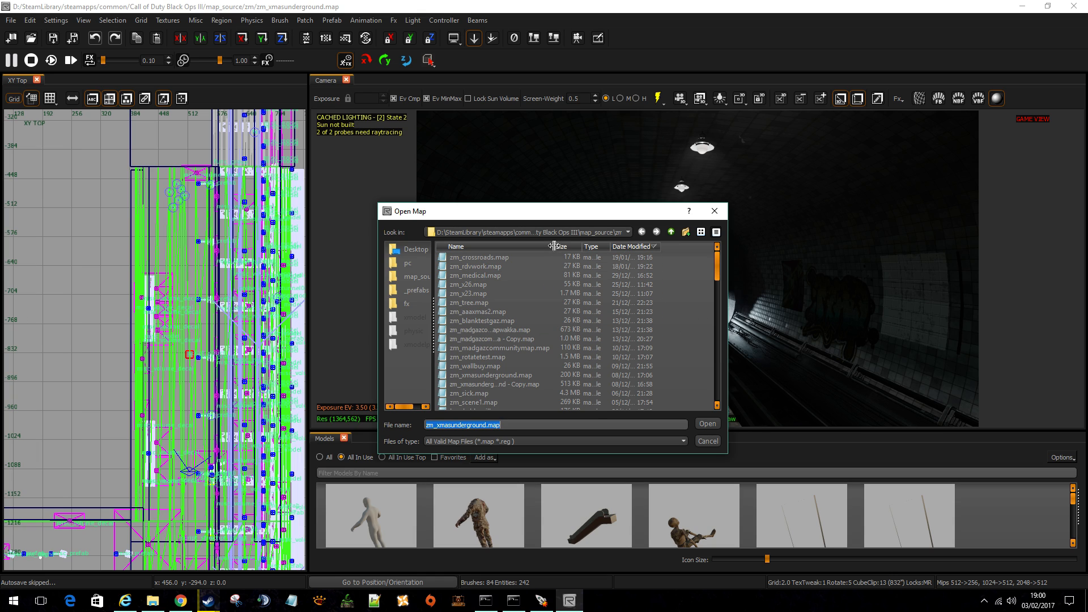
double_click(503, 348)
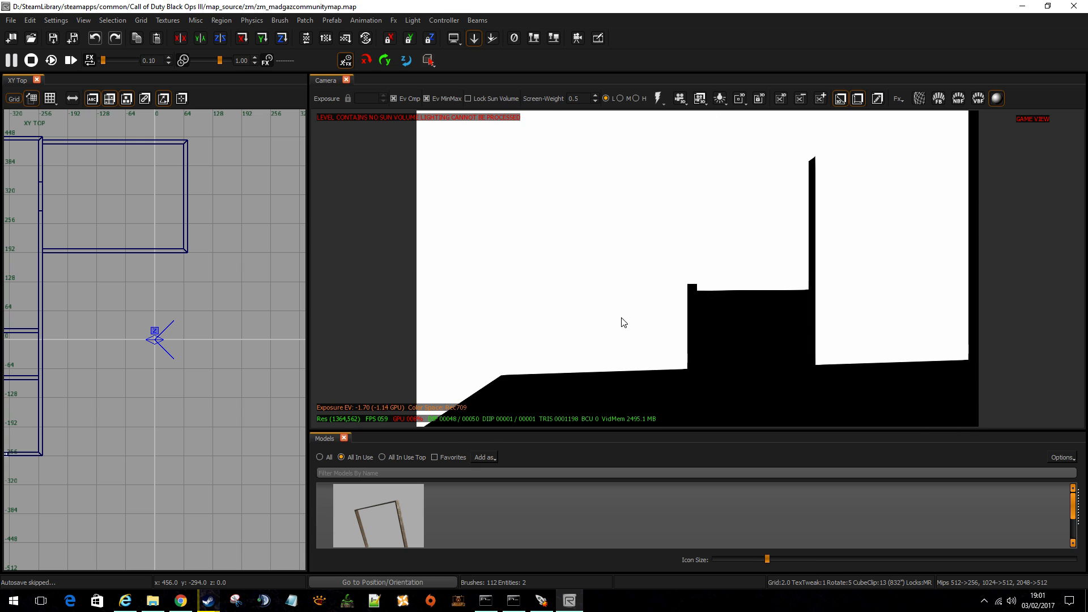
scroll(229, 319, down, 5)
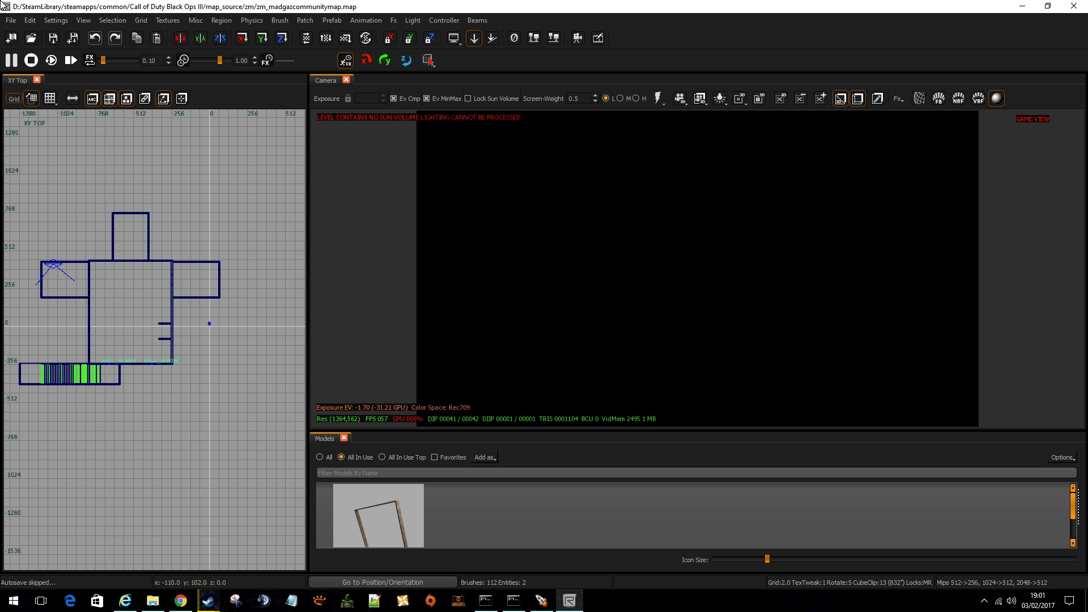
Open the map zm_madgazcommunitymapwakka.map and look at its room with the lion statue.
click(10, 22)
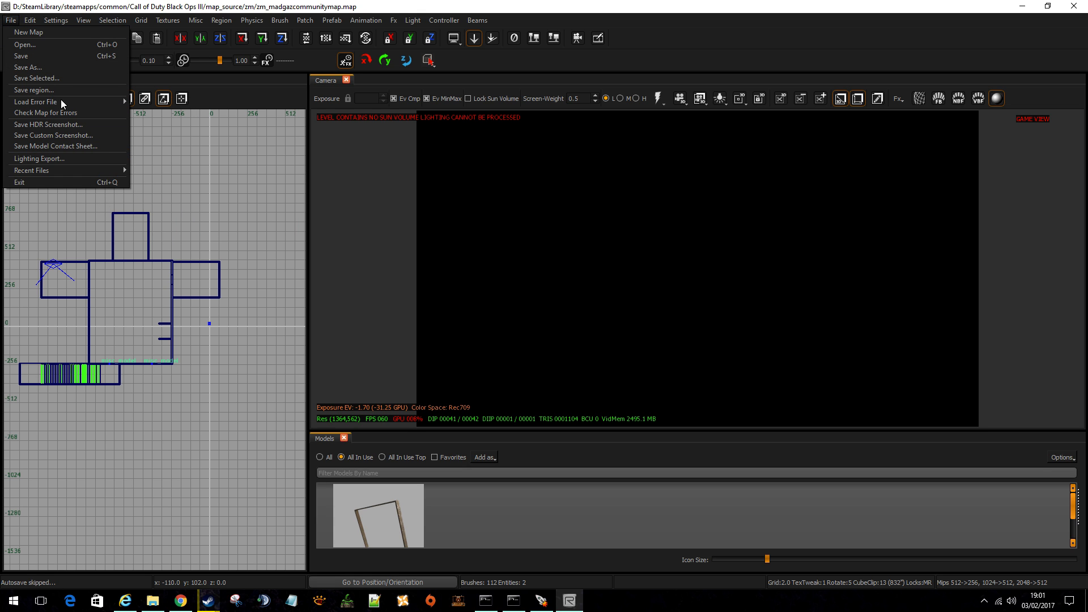
click(49, 45)
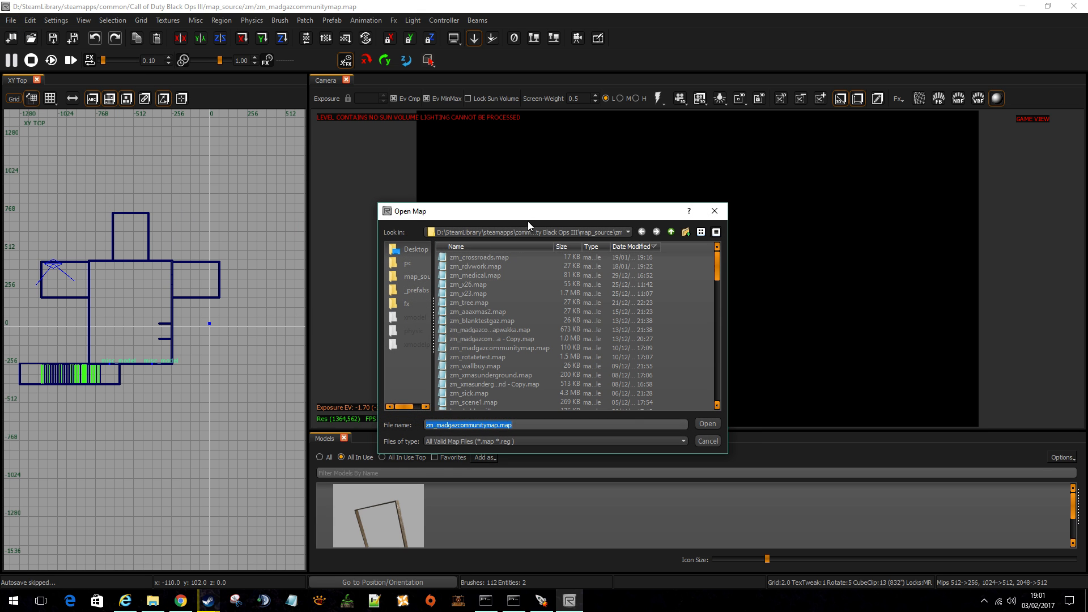
double_click(513, 329)
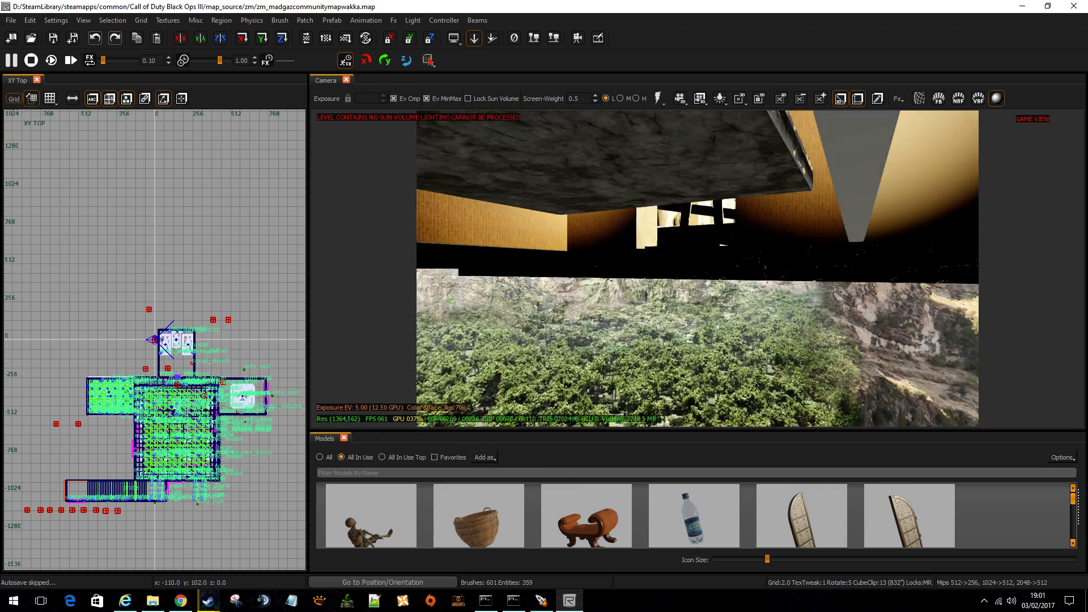
right_drag(697, 269, 593, 271)
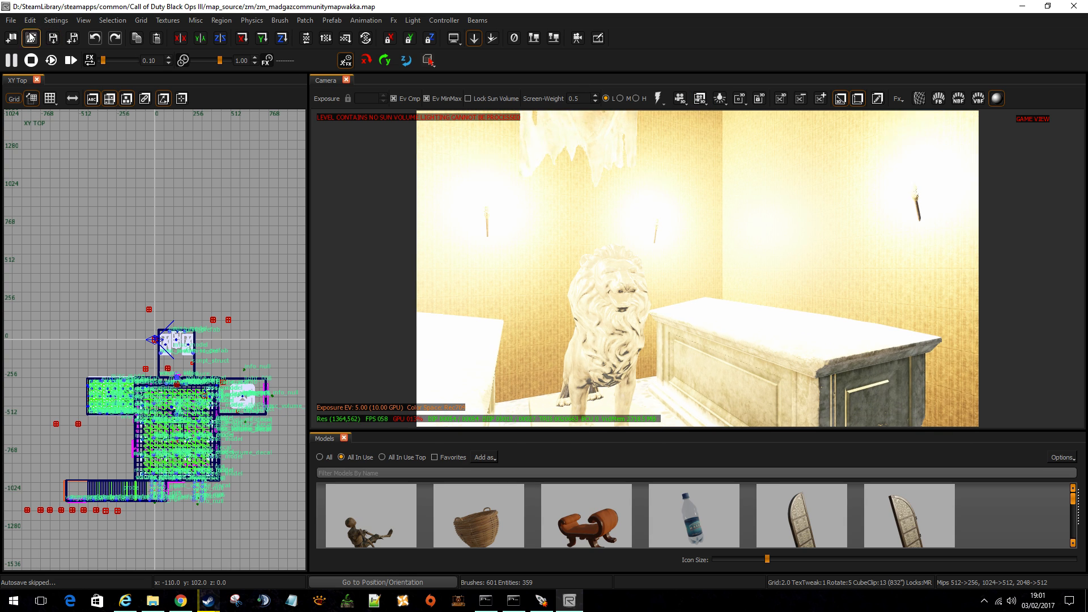
Open the map file zm_madgazcommunitymapwakka - Copy.map.
click(10, 23)
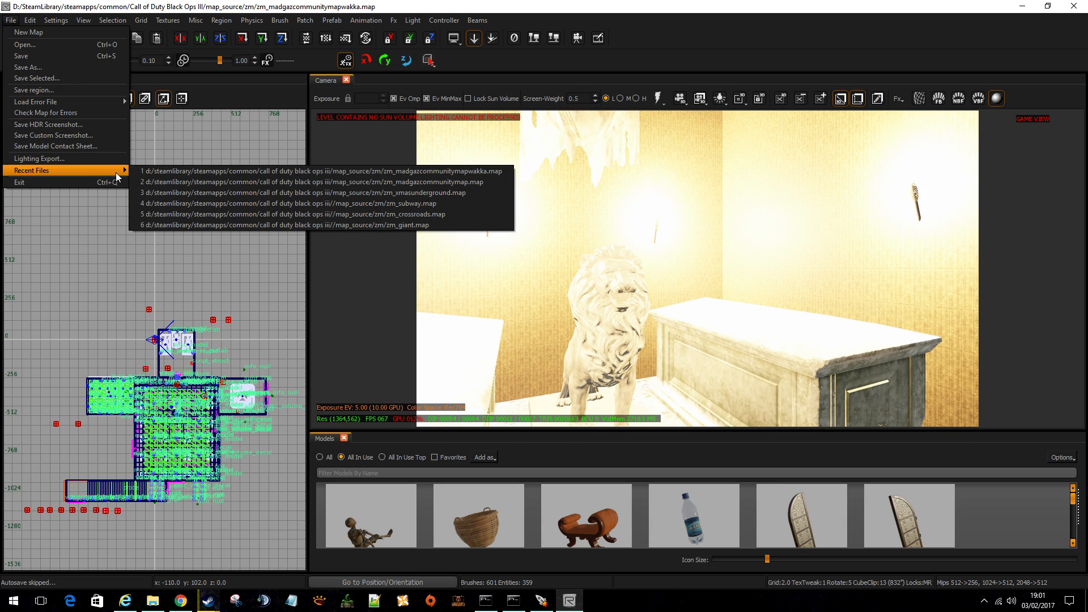
click(25, 44)
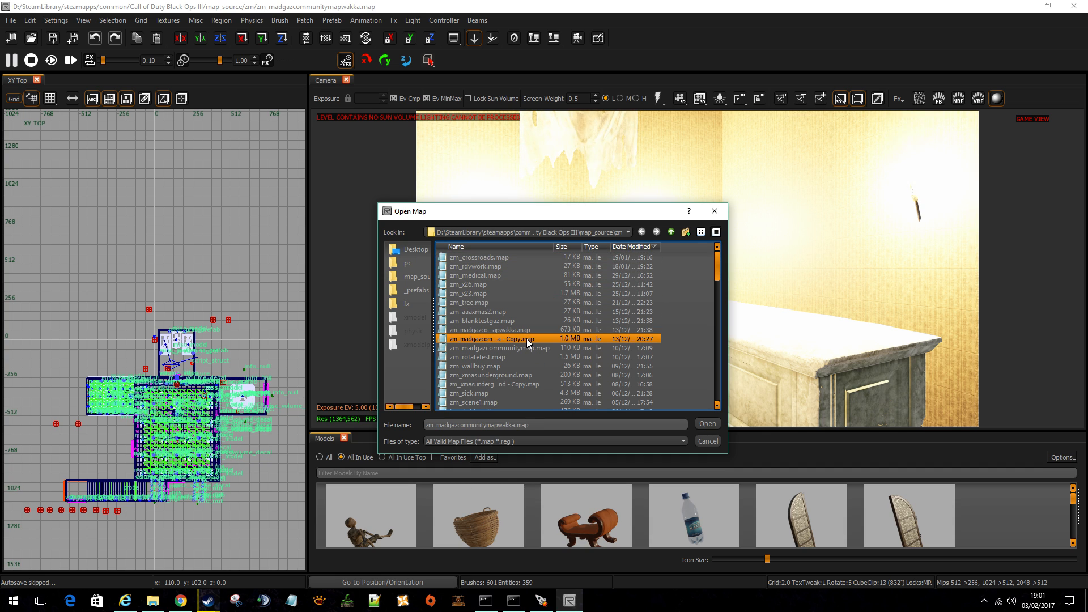
double_click(528, 341)
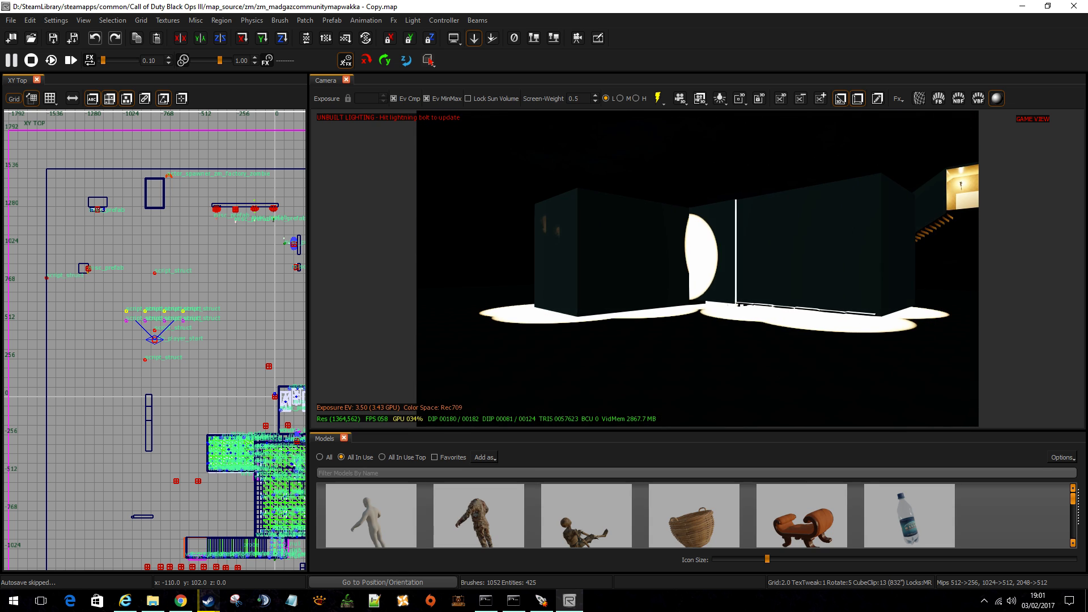
Bring the camera into the pillared hall and start rebuilding the map's lighting.
right_drag(527, 335, 508, 396)
right_drag(555, 349, 555, 349)
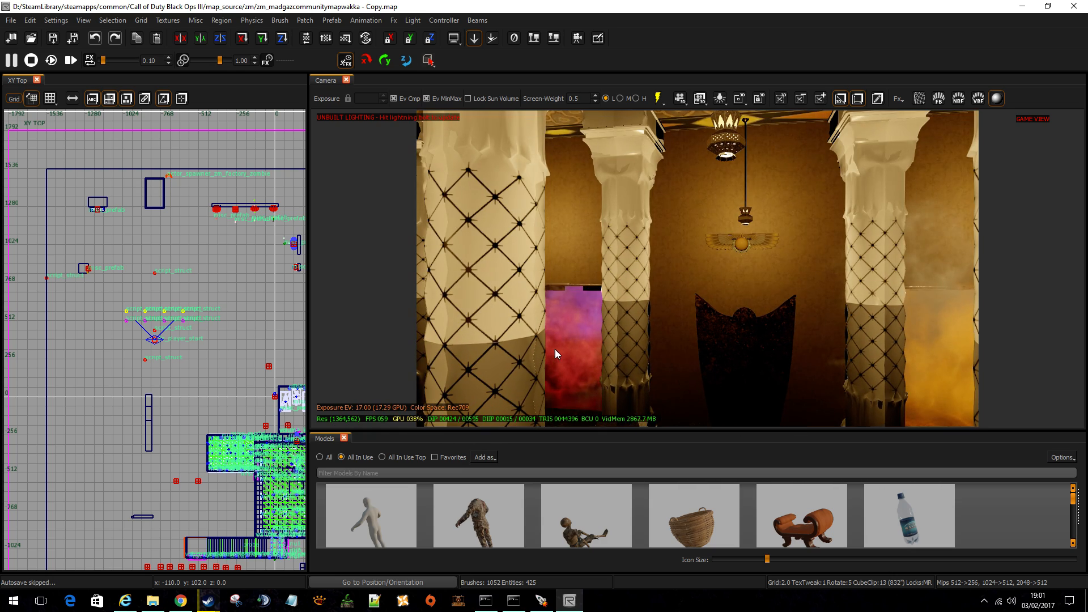
right_click(555, 349)
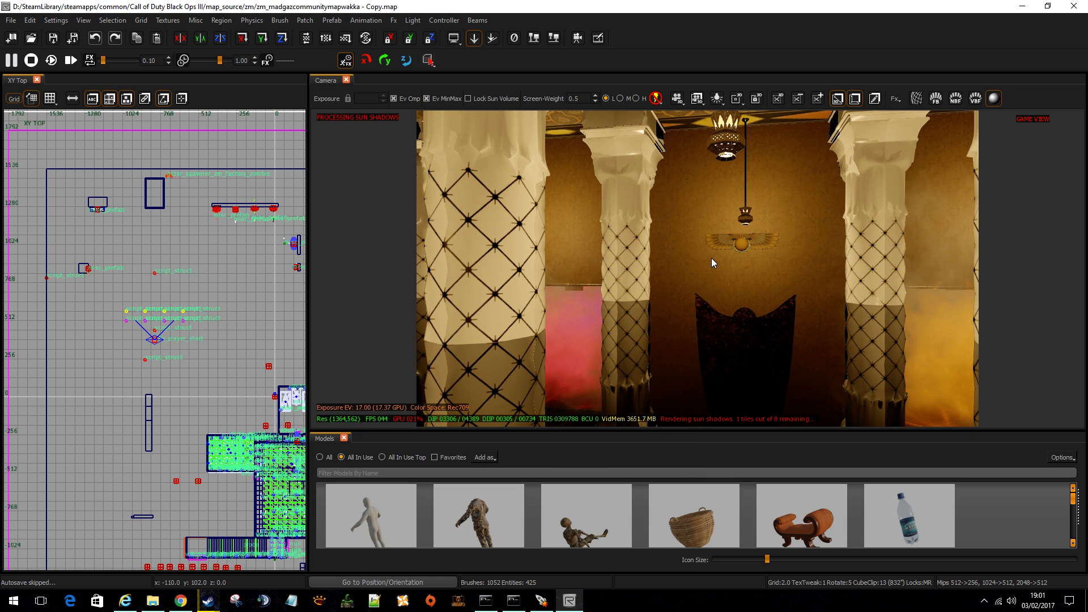
key(z)
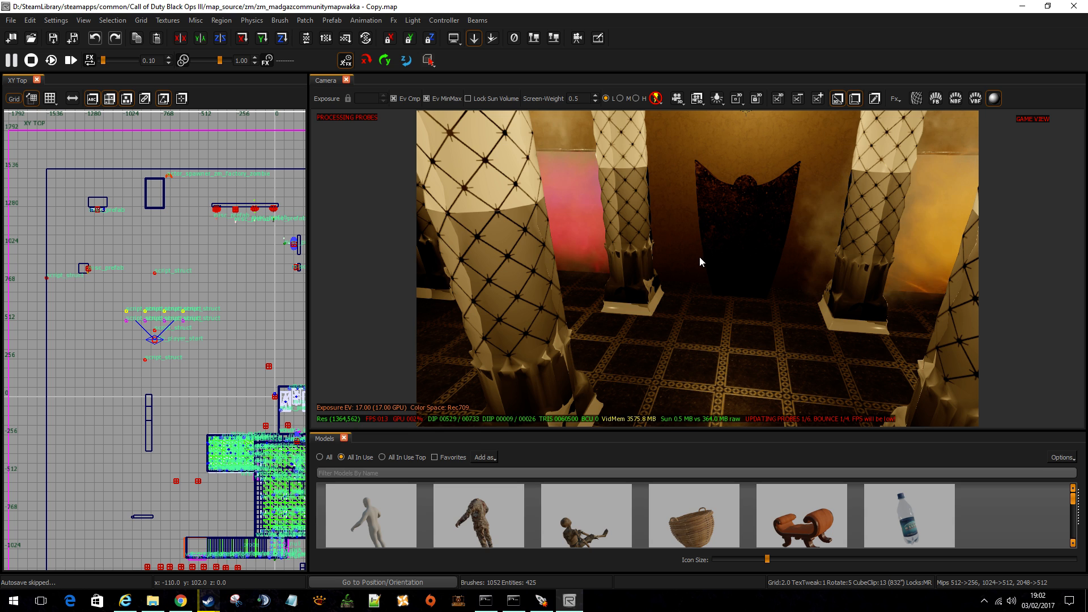
Examine the pillared hall, its smoke-filled coloured openings and one of the patterned columns.
right_drag(699, 259, 929, 280)
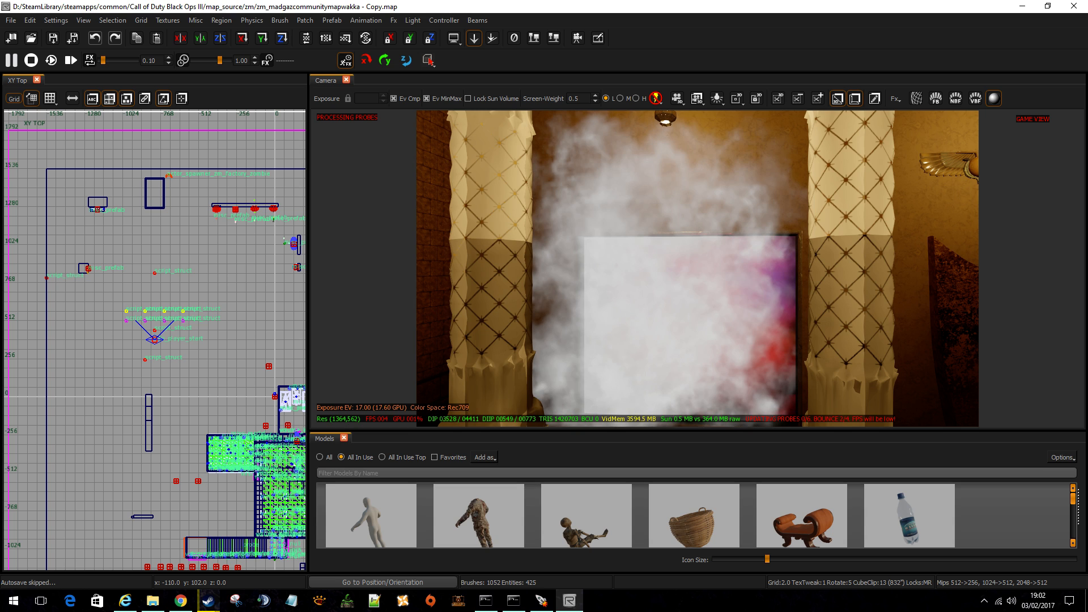
right_drag(691, 280, 725, 377)
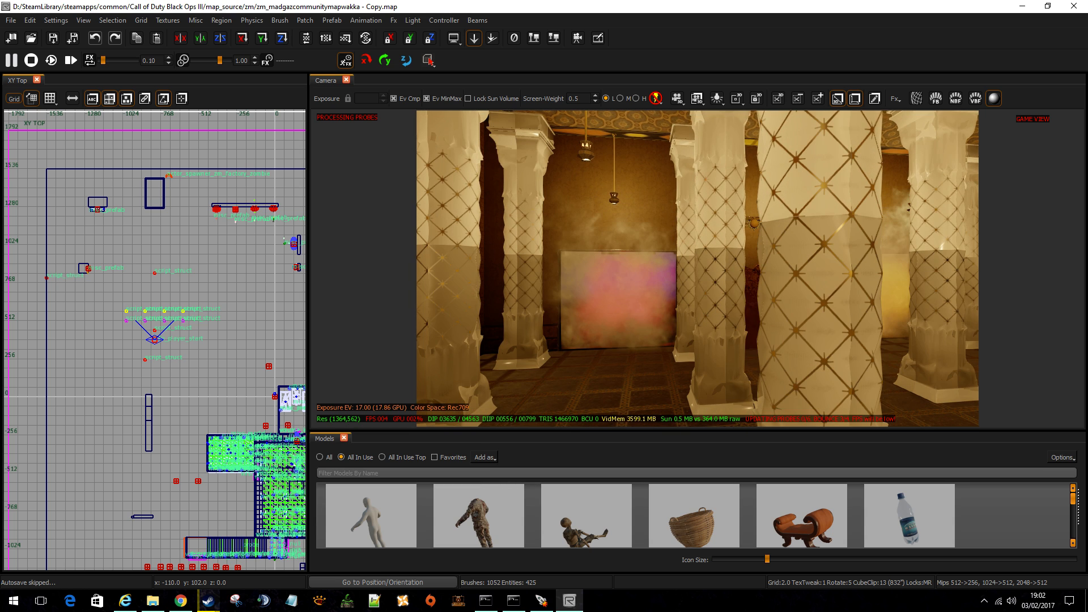
right_drag(681, 276, 696, 318)
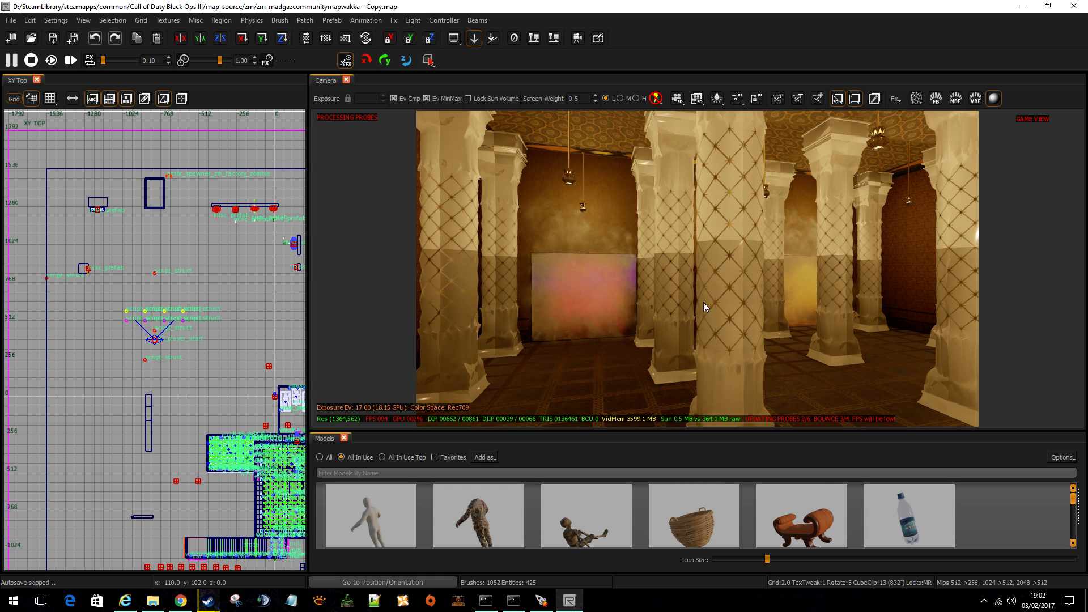
shift+click(731, 300)
key(Escape)
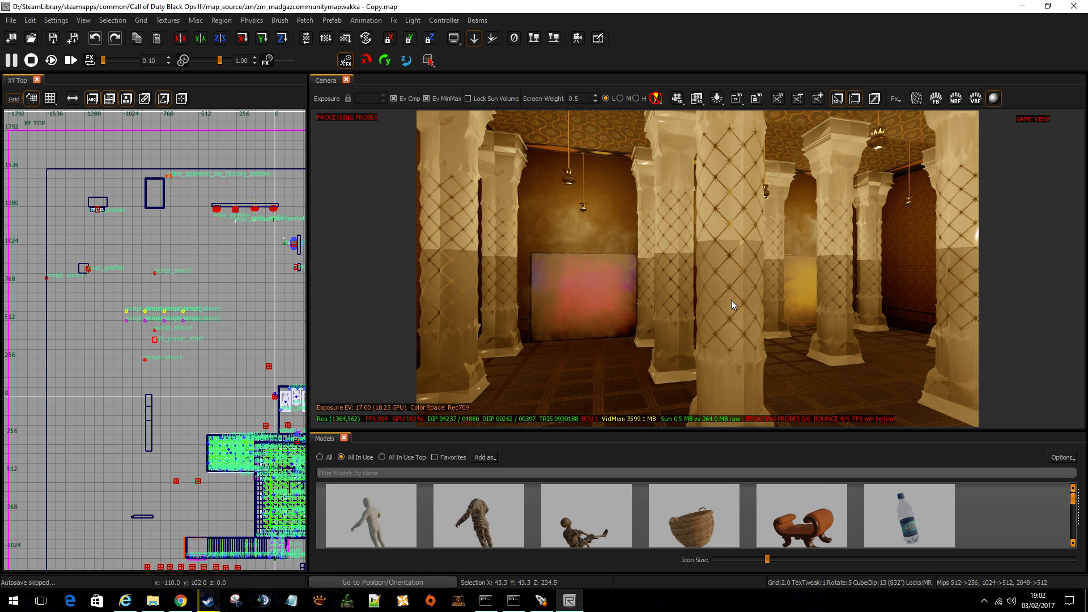
Deselect the patterned column and look over the hall with the golden sarcophagus and the boarded-up arched window.
shift+click(731, 300)
shift+click(731, 300)
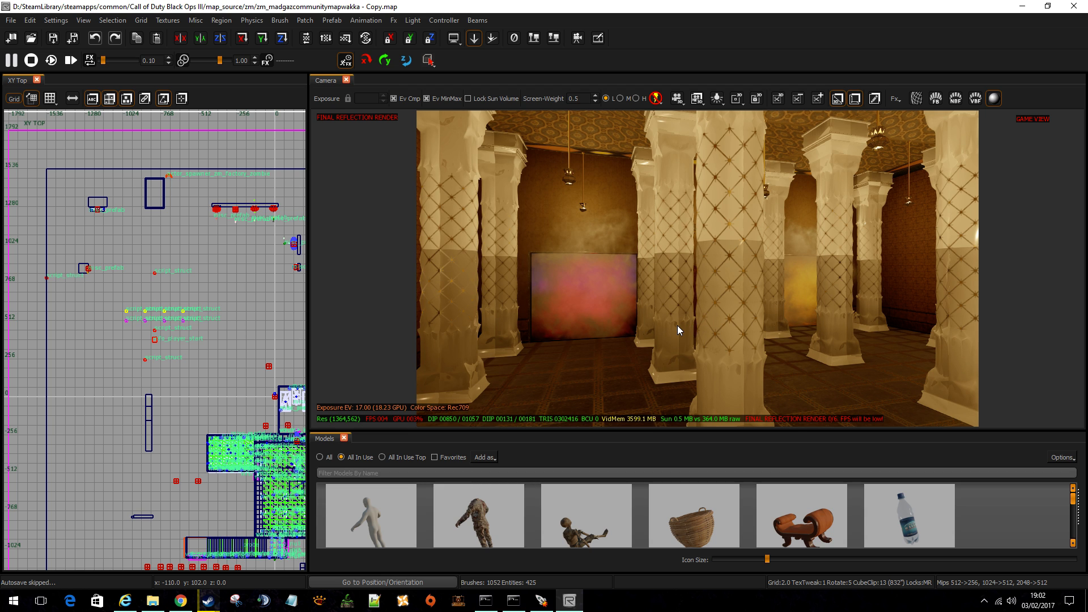
right_drag(652, 331, 677, 137)
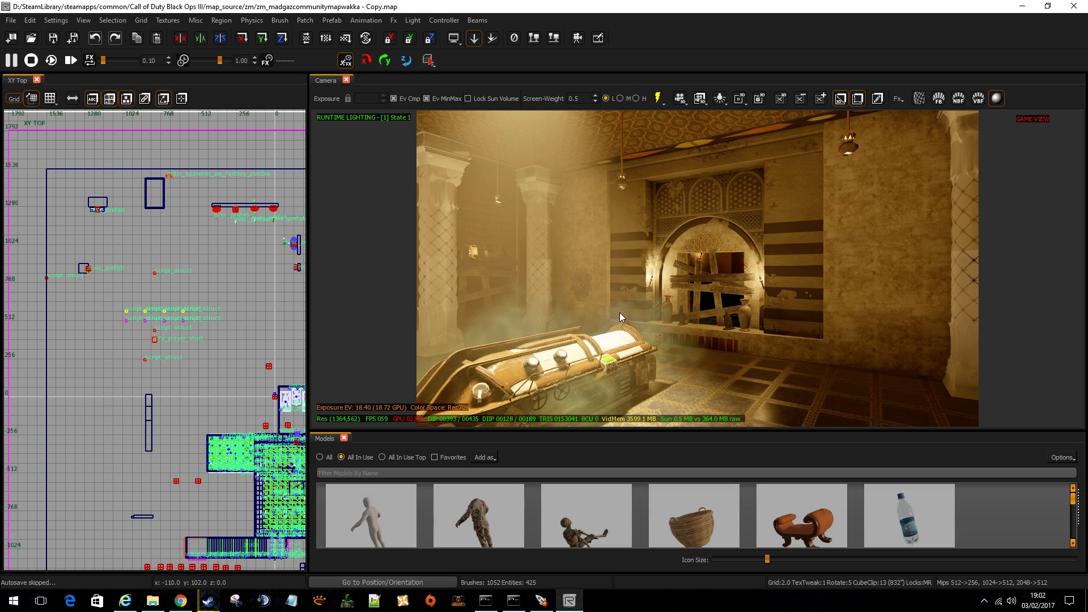
right_drag(620, 311, 340, 305)
right_drag(628, 312, 676, 306)
Fly the camera through the hall and out of the building to view the separate blocks and tall wall outside.
key(w)
key(w)
key(w)
key(s)
key(w)
key(s)
key(w)
key(w)
key(w)
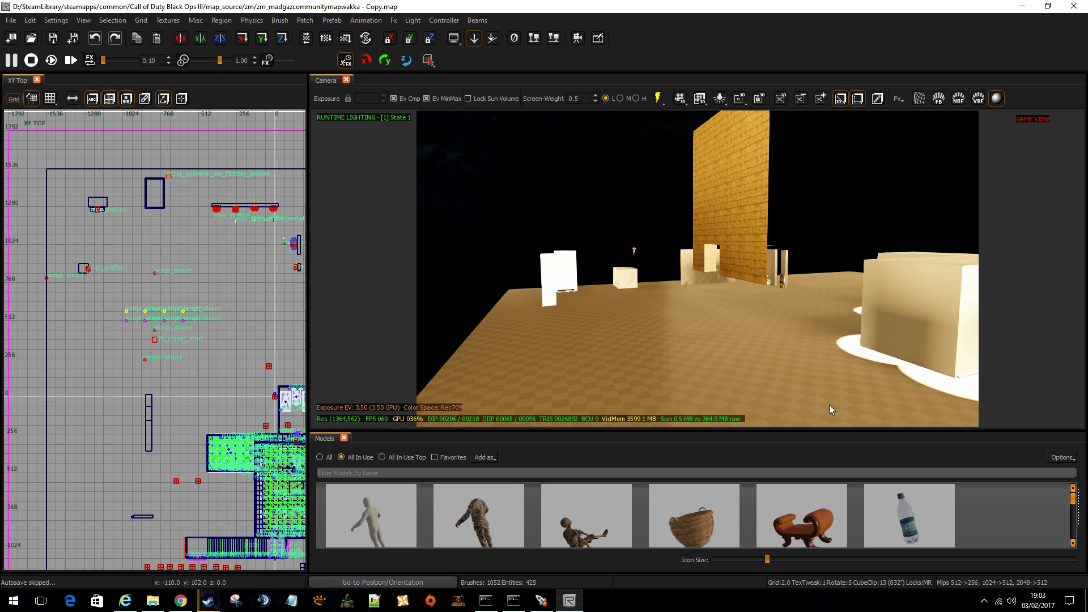
Bring the camera back inside and examine the columns, smoke-filled openings, winged wall ornament, sarcophagus and boarded-up arched window.
right_drag(828, 405, 736, 331)
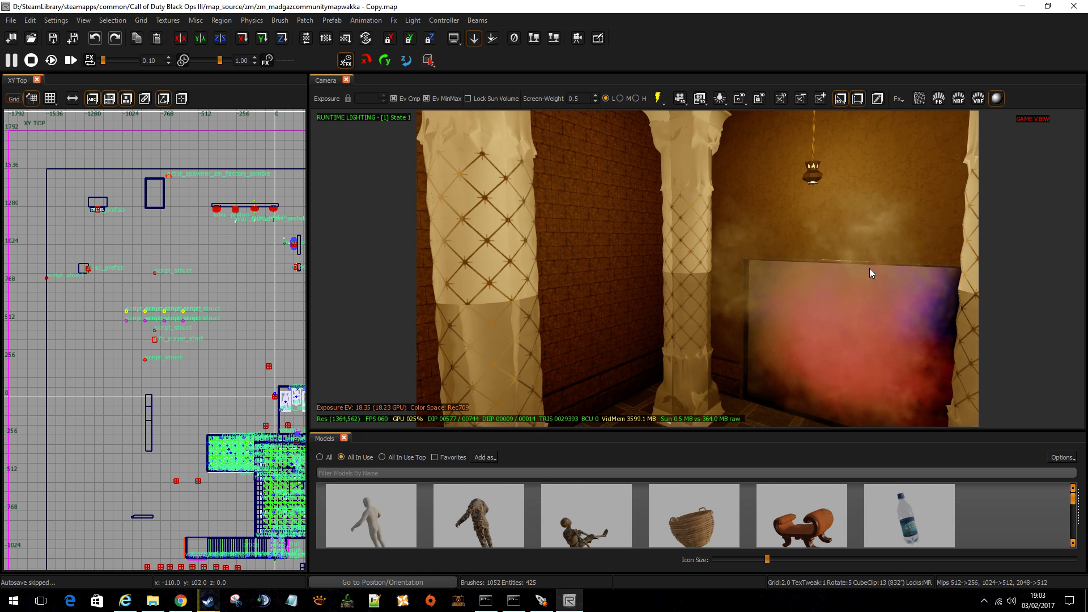
right_drag(850, 301, 813, 310)
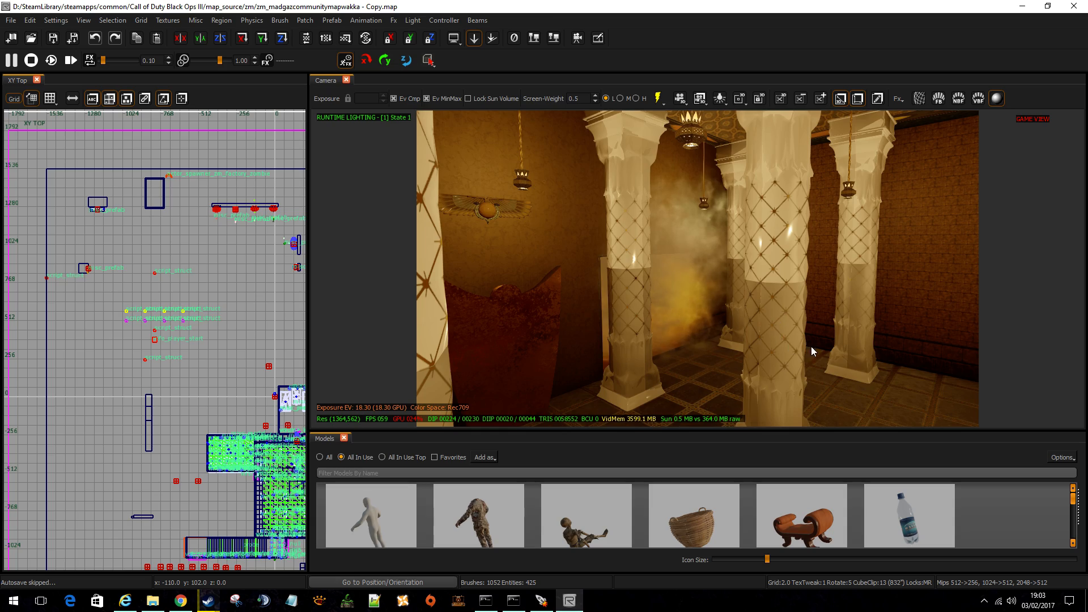
mouse_move(811, 347)
right_down()
mouse_move(816, 357)
mouse_move(792, 352)
mouse_move(789, 334)
mouse_move(739, 338)
mouse_move(812, 350)
right_up()
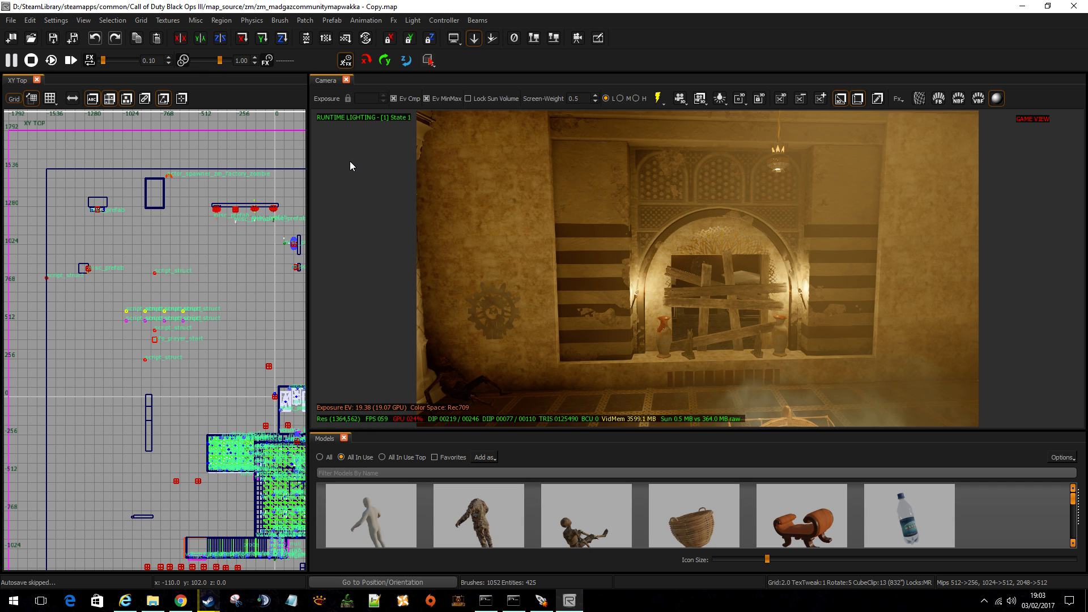
right_drag(346, 159, 317, 165)
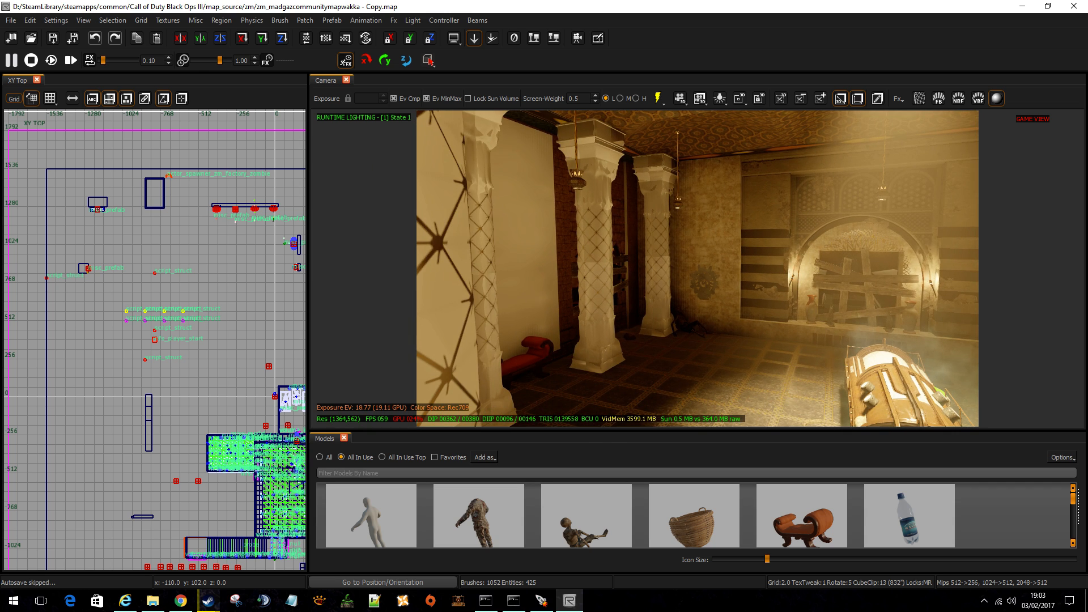
right_drag(519, 215, 529, 215)
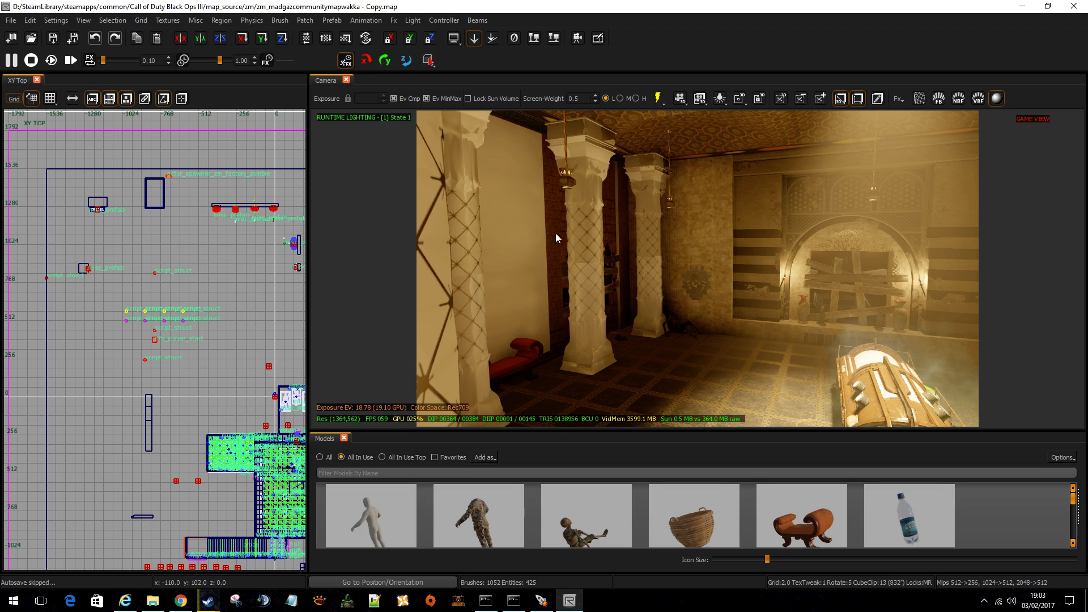
right_drag(631, 297, 966, 294)
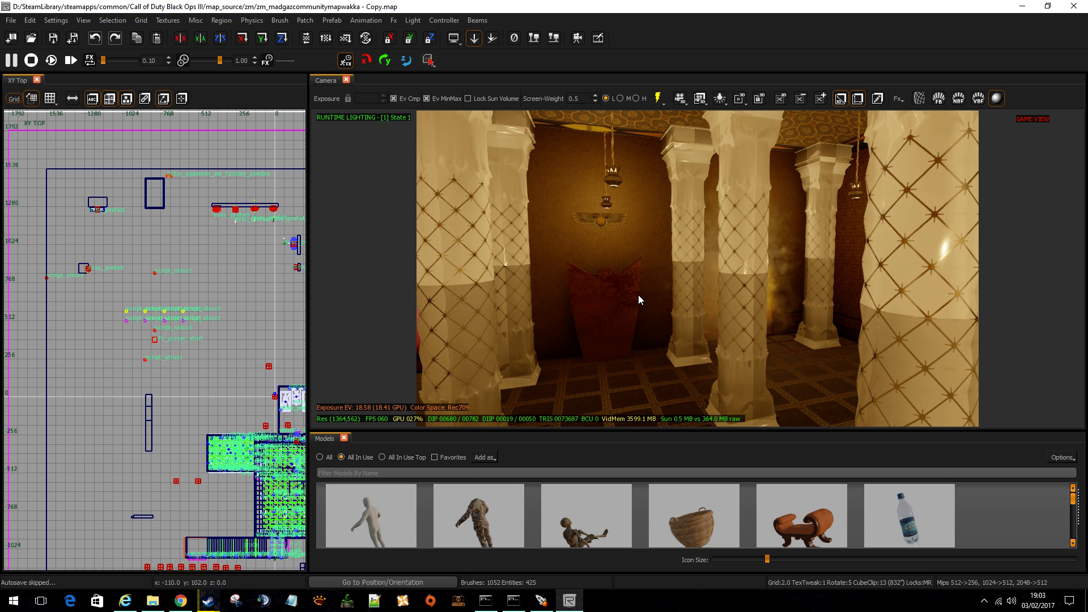
right_drag(641, 295, 363, 244)
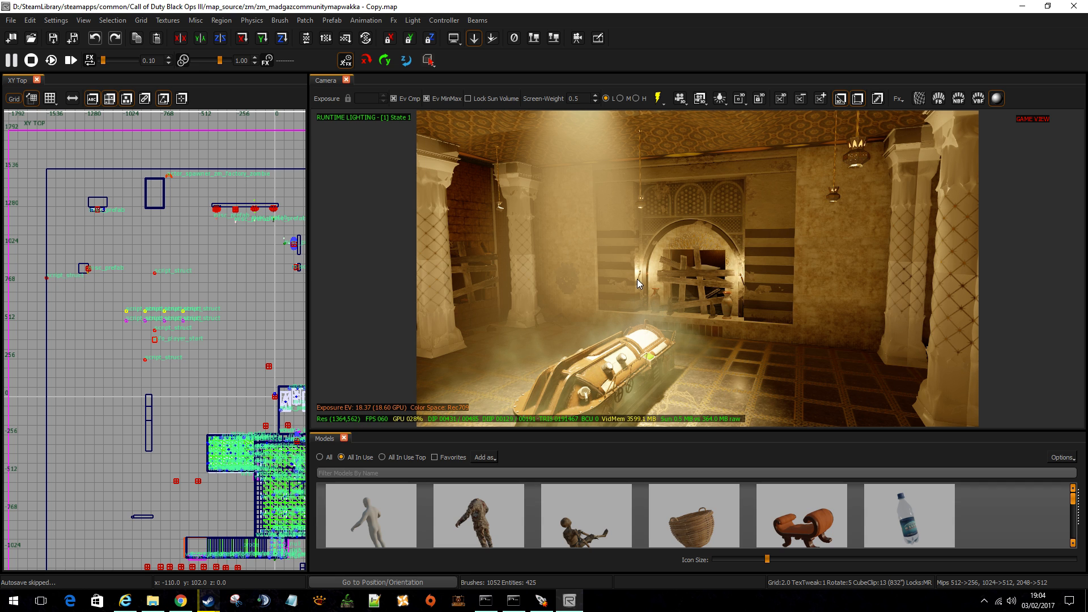
right_drag(783, 319, 595, 315)
right_drag(753, 327, 776, 327)
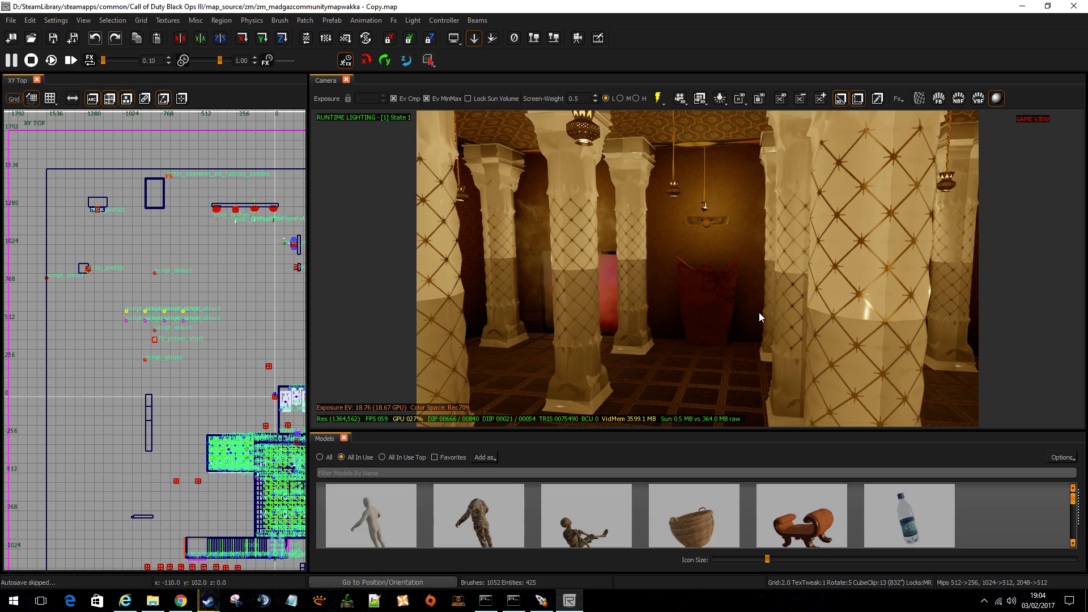
mouse_move(760, 315)
right_down()
mouse_move(329, 323)
mouse_move(760, 320)
mouse_move(555, 313)
mouse_move(737, 245)
mouse_move(900, 250)
mouse_move(629, 249)
mouse_move(725, 249)
mouse_move(660, 249)
mouse_move(702, 248)
mouse_move(739, 309)
right_up()
Turn off game view in the camera to display the hall's light and entity markers, leaving nothing selected.
click(704, 232)
key(Escape)
key(g)
shift+click(556, 244)
mouse_move(556, 243)
right_down()
mouse_move(665, 326)
mouse_move(414, 323)
mouse_move(612, 323)
mouse_move(629, 278)
mouse_move(628, 329)
mouse_move(640, 339)
mouse_move(643, 323)
right_up()
key(Escape)
Examine the light and entity markers around the columns, sarcophagus, hanging lamps and boarded-up arched window.
right_drag(698, 269, 323, 326)
mouse_move(593, 326)
right_down()
mouse_move(419, 326)
mouse_move(594, 326)
right_up()
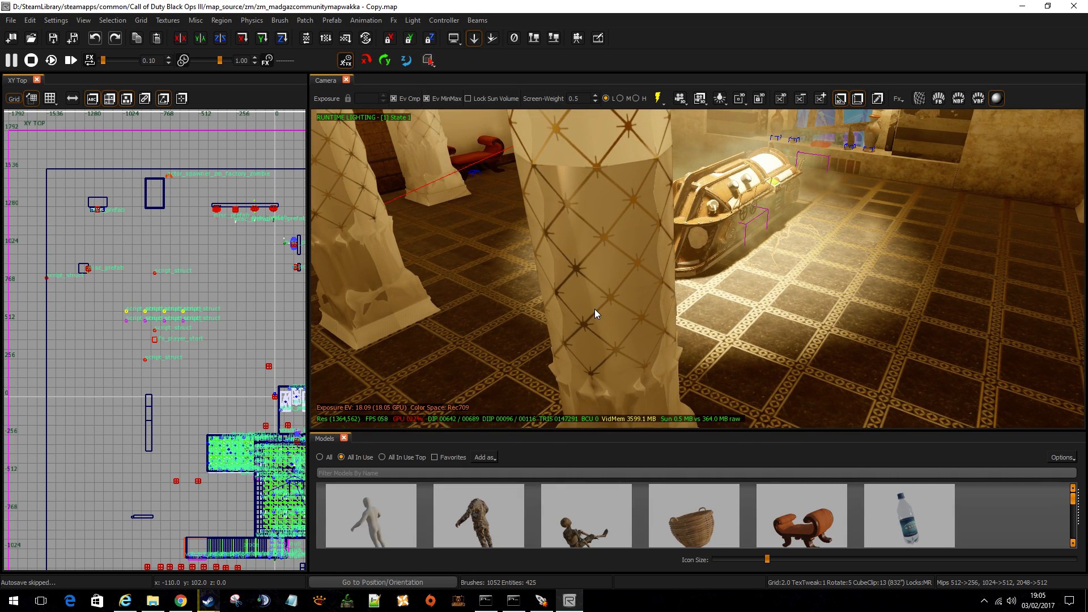
right_drag(594, 305, 593, 304)
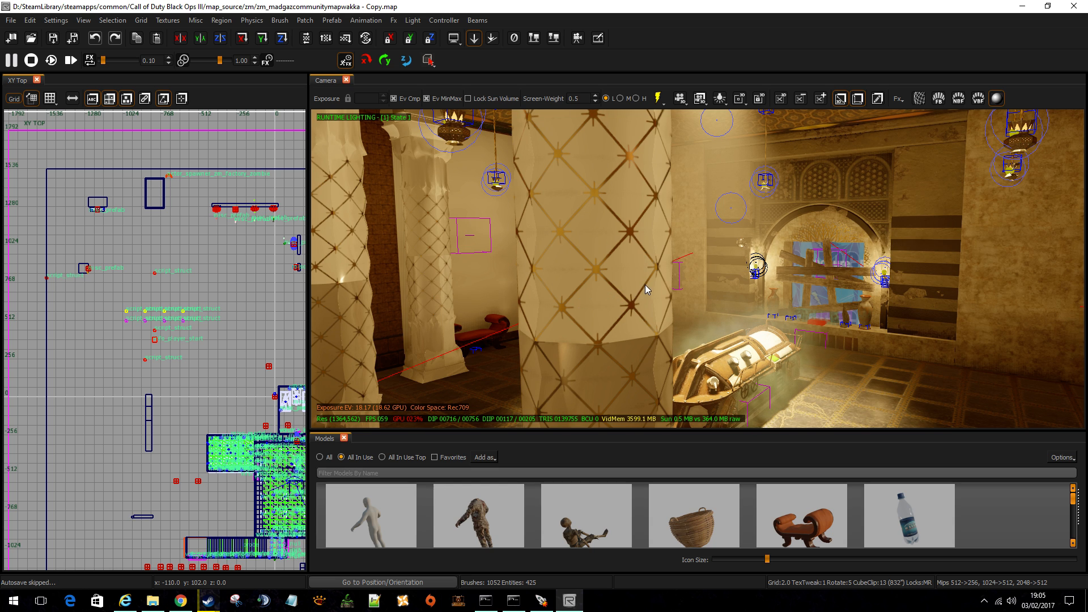
mouse_move(648, 272)
right_down()
mouse_move(566, 272)
mouse_move(647, 272)
right_up()
key(s)
key(s)
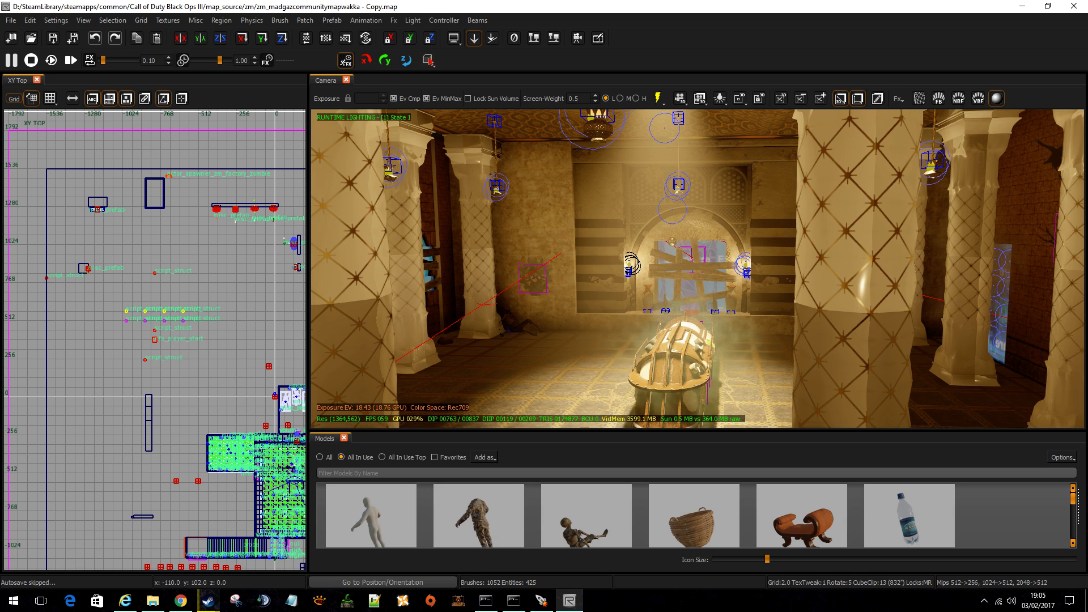
key(w)
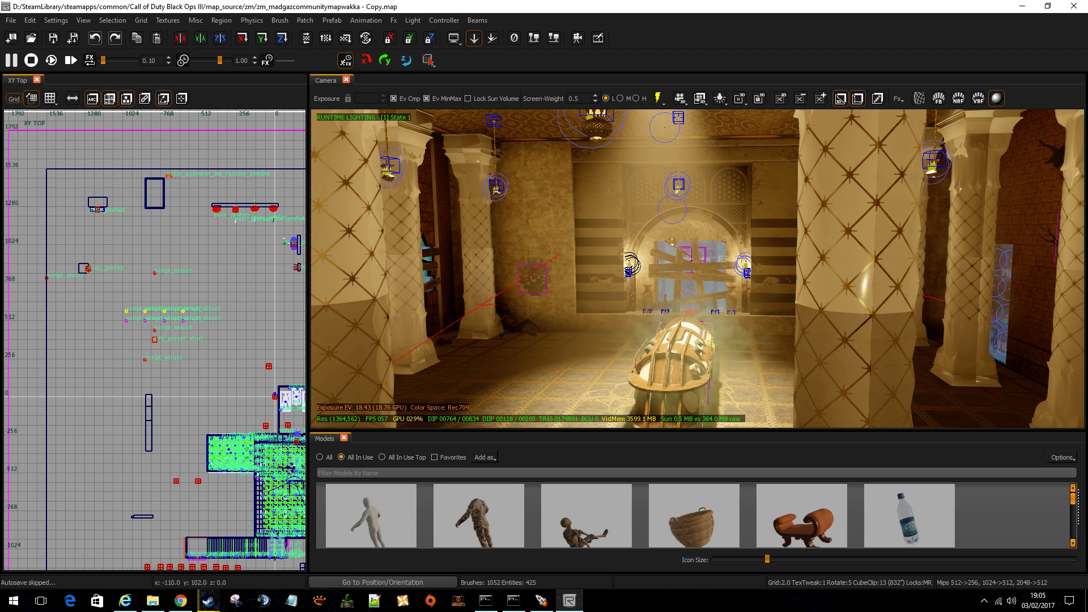
key(w)
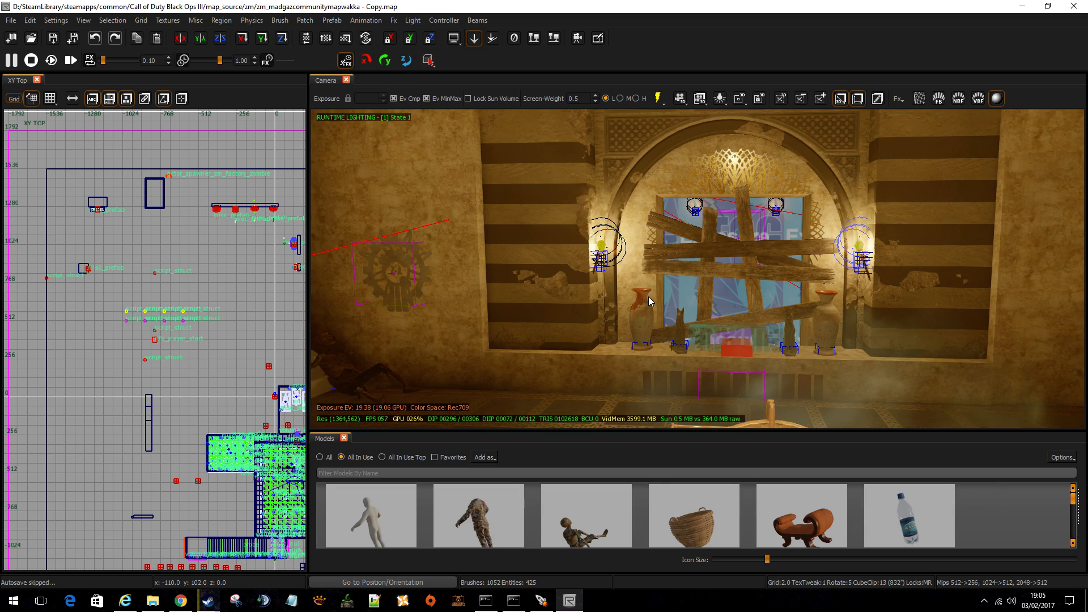
Turn game view back on and look up at the pillared hall's column tops and patterned ceiling.
key(g)
key(s)
right_drag(645, 298, 499, 244)
right_drag(645, 269, 482, 226)
key(w)
right_drag(645, 315, 731, 362)
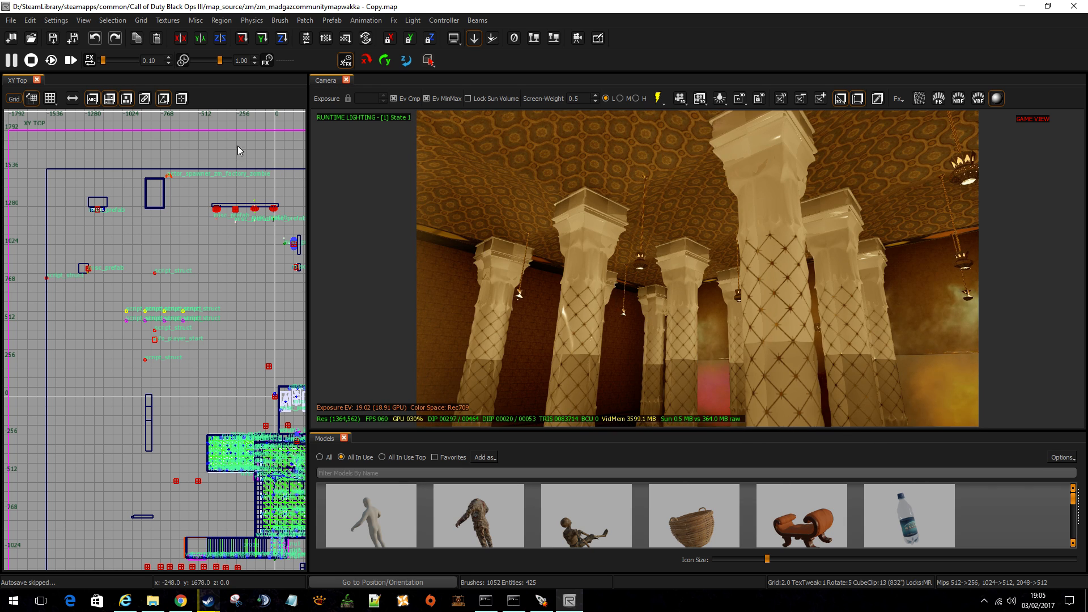